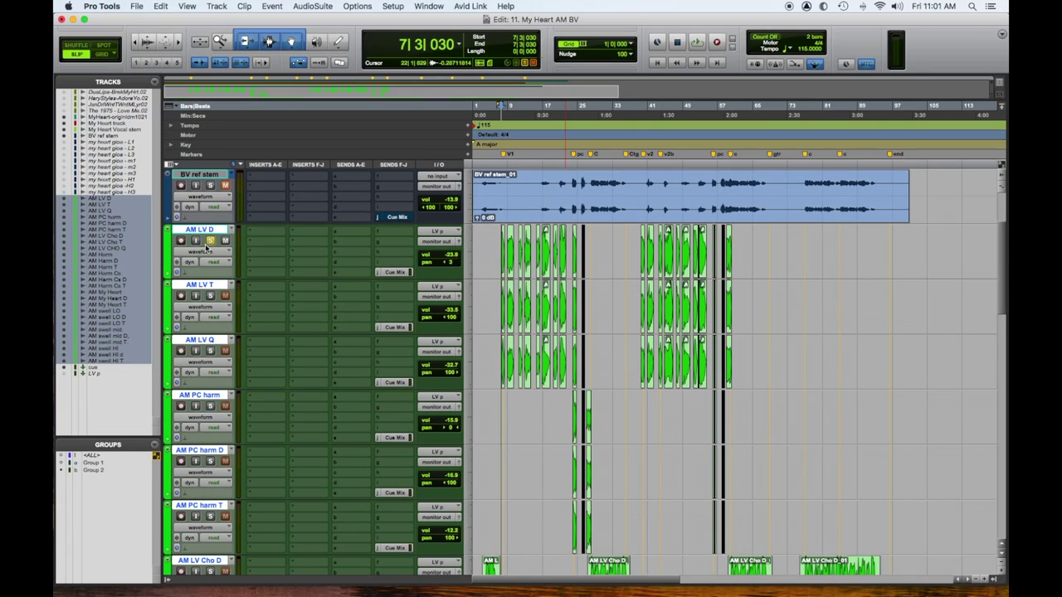
Step: Select the AM LV D, AM LV T and AM LV Q tracks, solo them and audition the pre-chorus passage
click(212, 241)
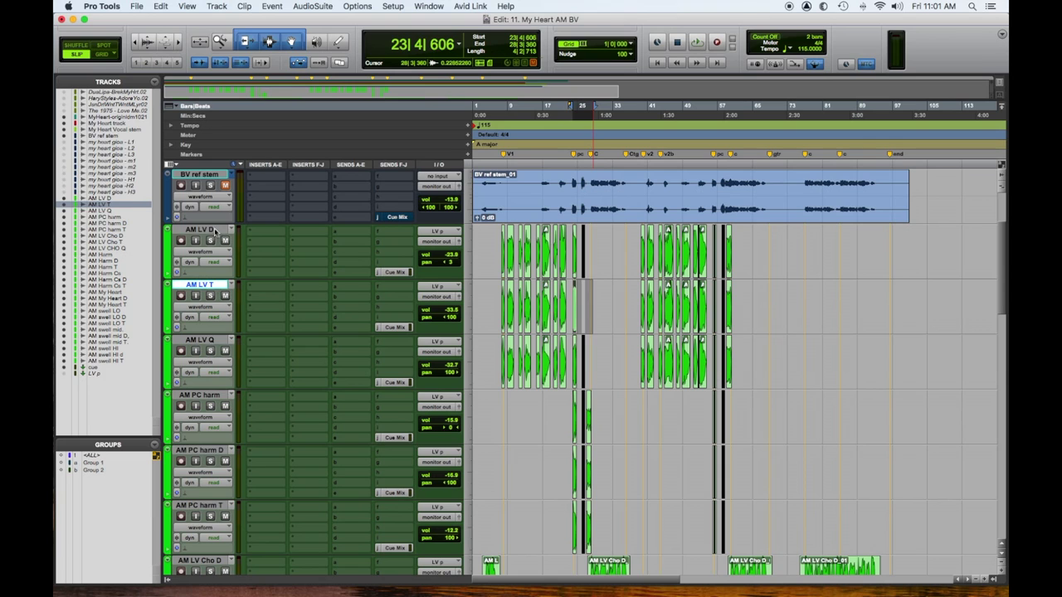
click(214, 231)
shift+click(214, 341)
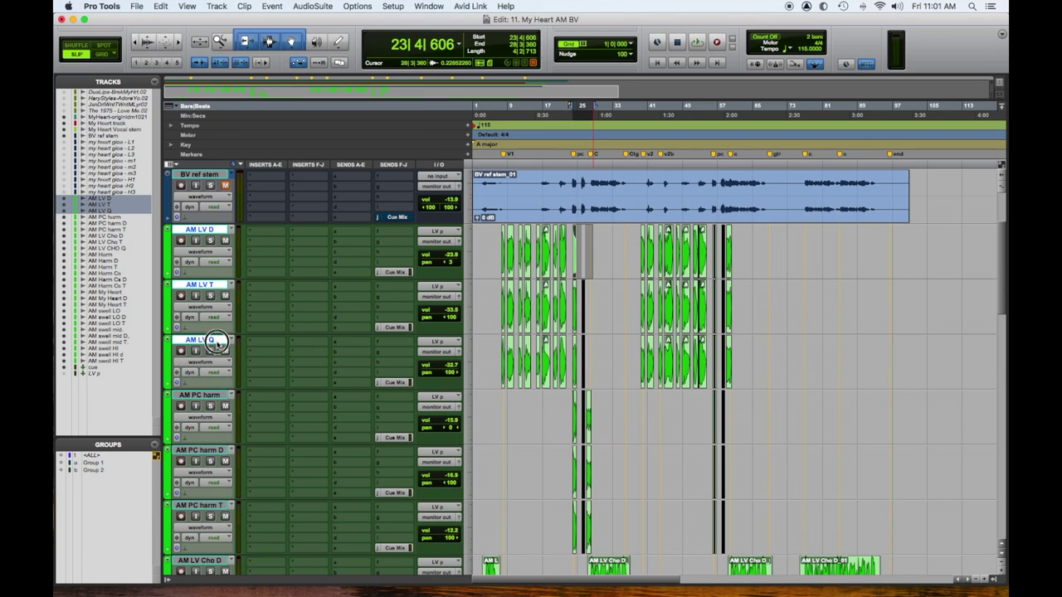
key(space)
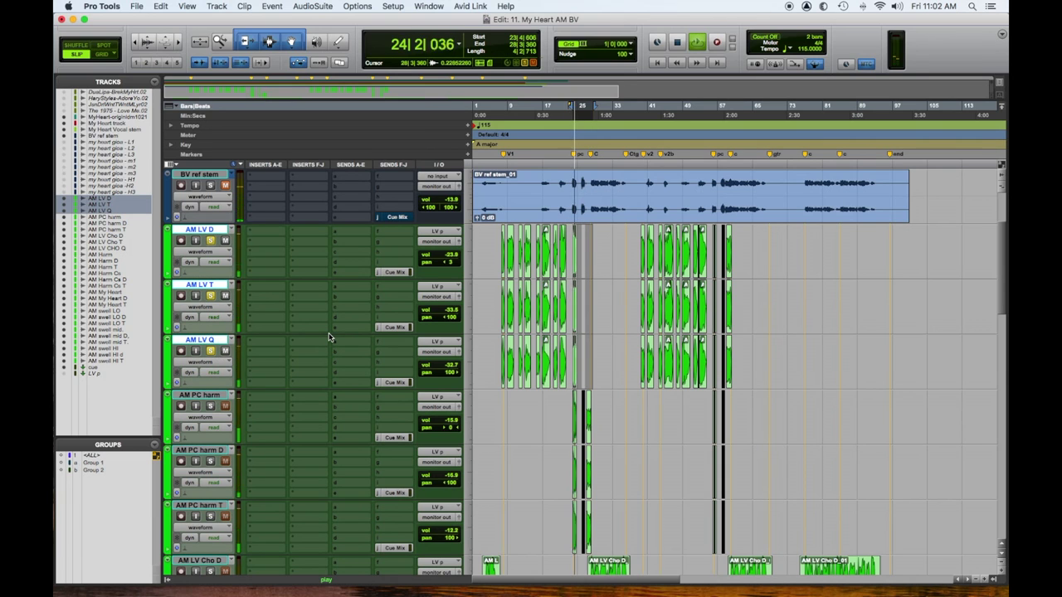
key(super+bracketright)
key(super+bracketright)
scroll(504, 345, down, 1)
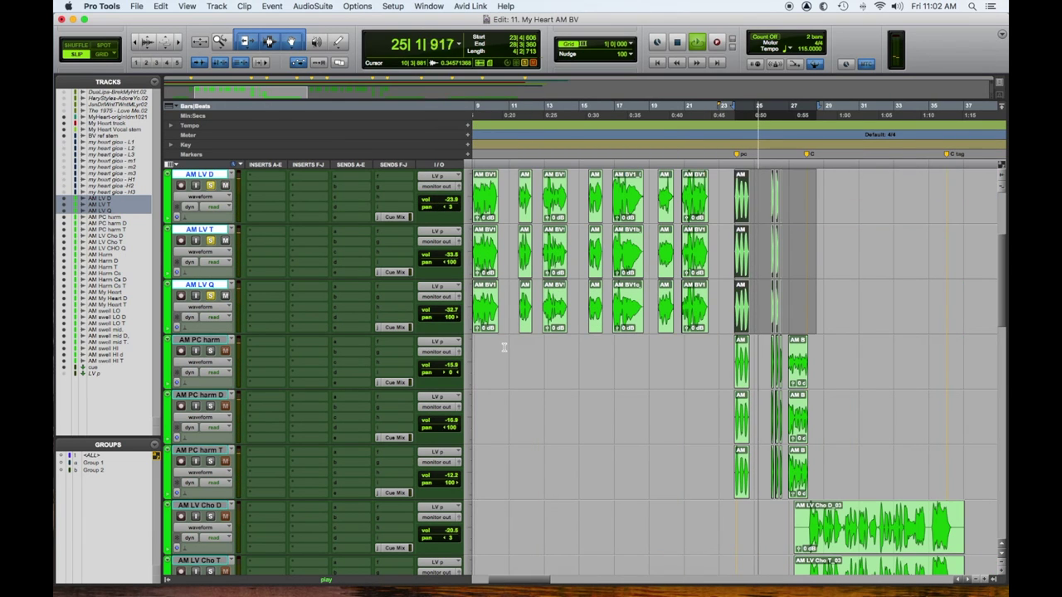
key(space)
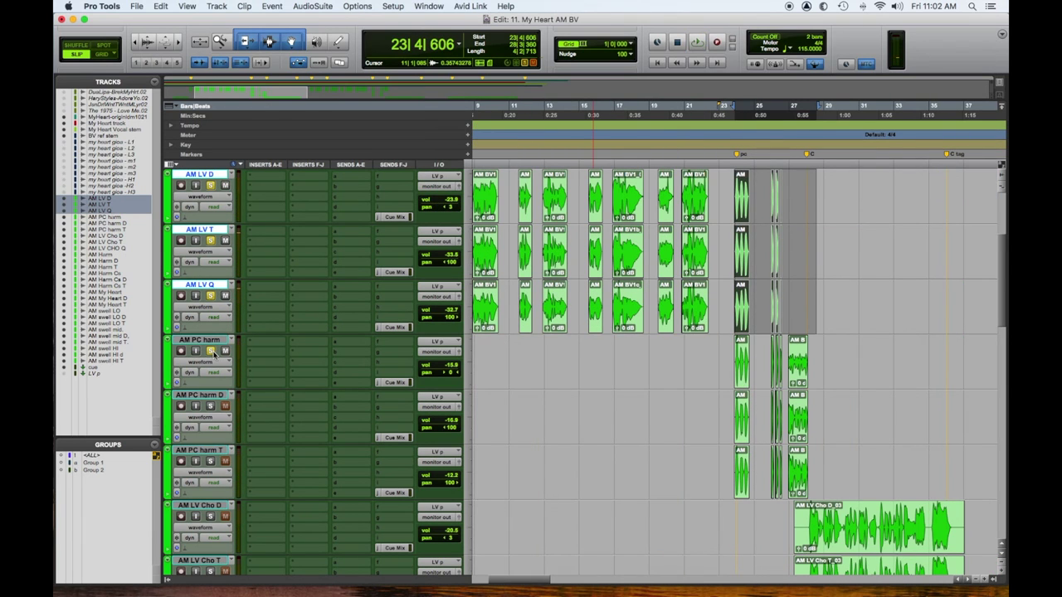
Step: Solo the three AM PC harm tracks along with the lead doubles and audition the same pre-chorus passage
scroll(692, 379, down, 1)
key(space)
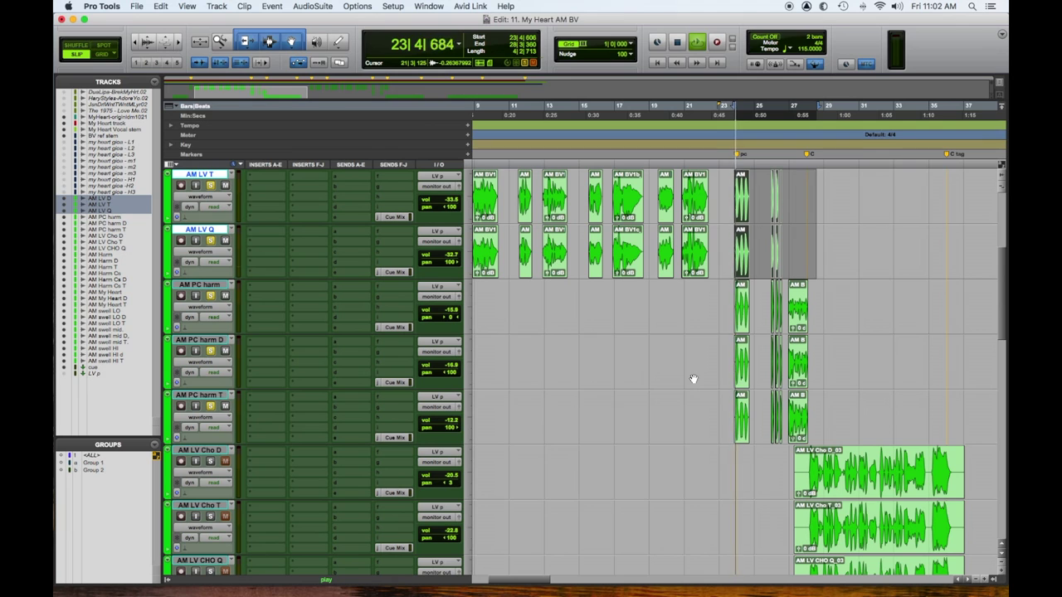
scroll(691, 379, down, 5)
key(space)
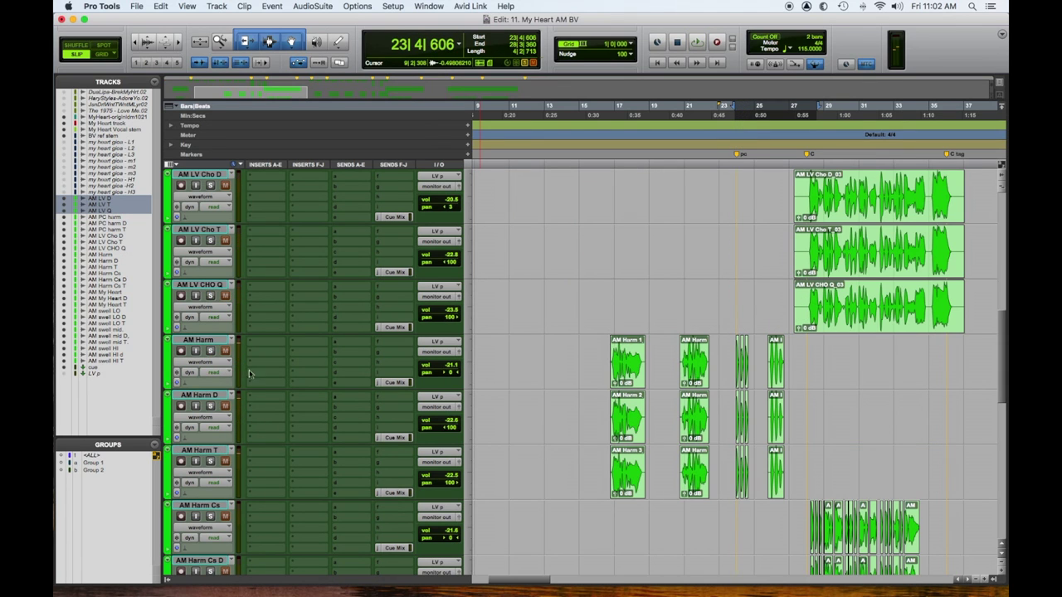
Step: Add AM Harm, AM Harm D and AM Harm T to the solos, replay the pre-chorus, and unsolo the tracks
key(space)
scroll(540, 426, down, 3)
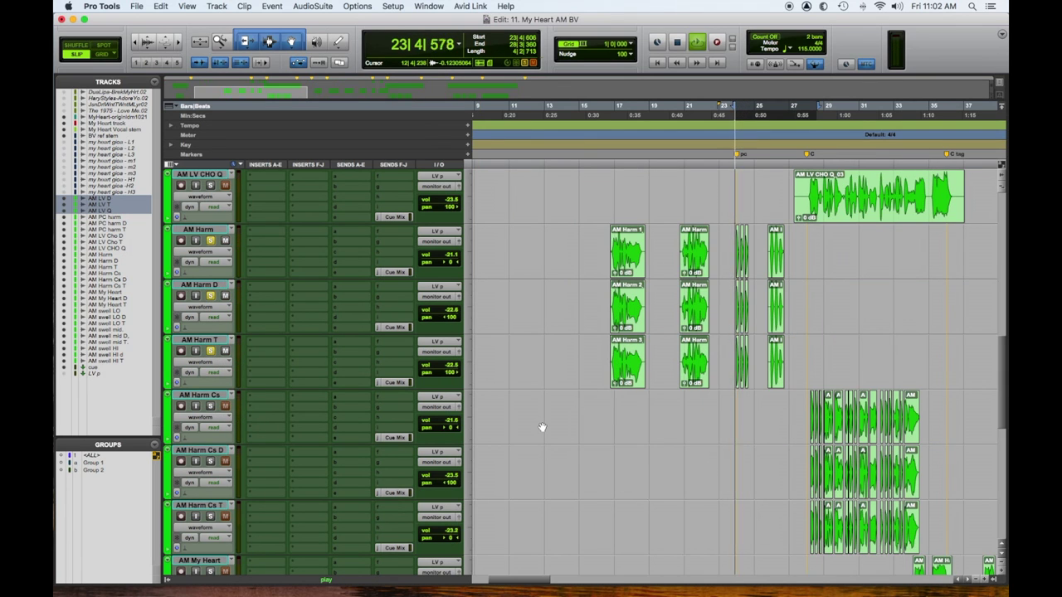
scroll(541, 426, down, 9)
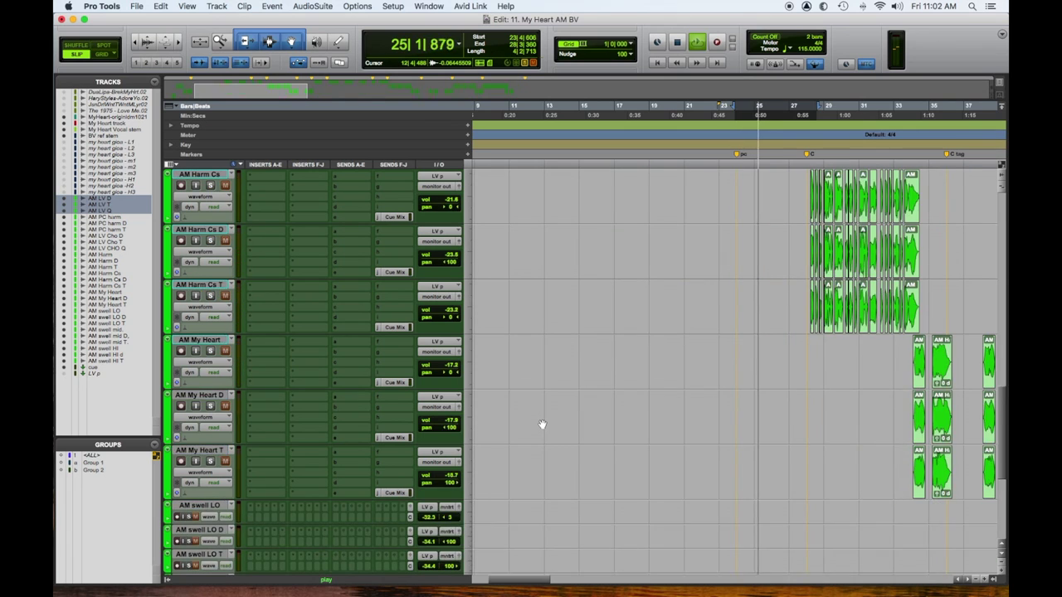
scroll(541, 422, up, 10)
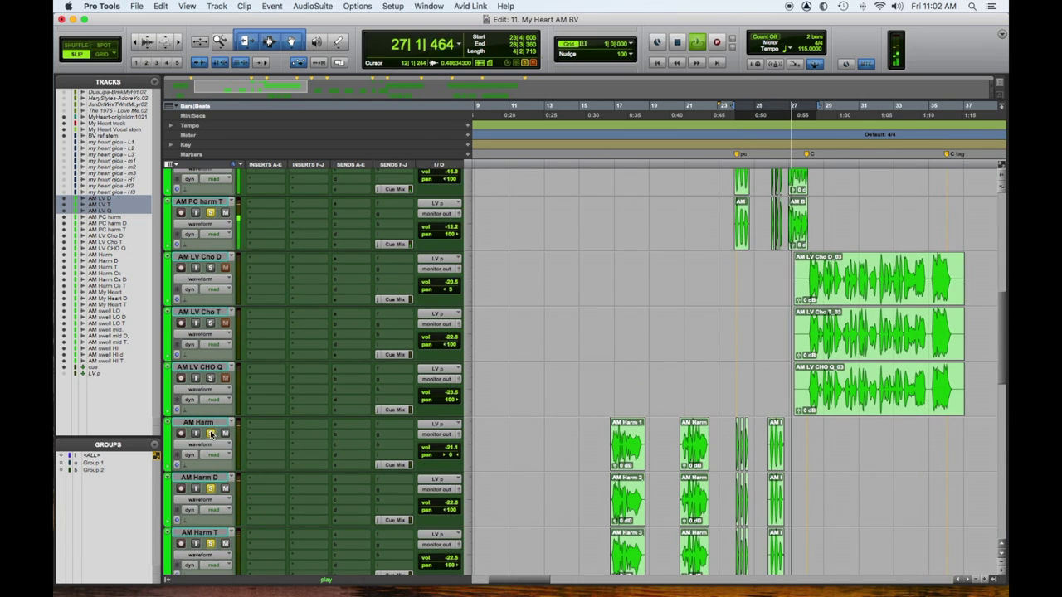
click(210, 433)
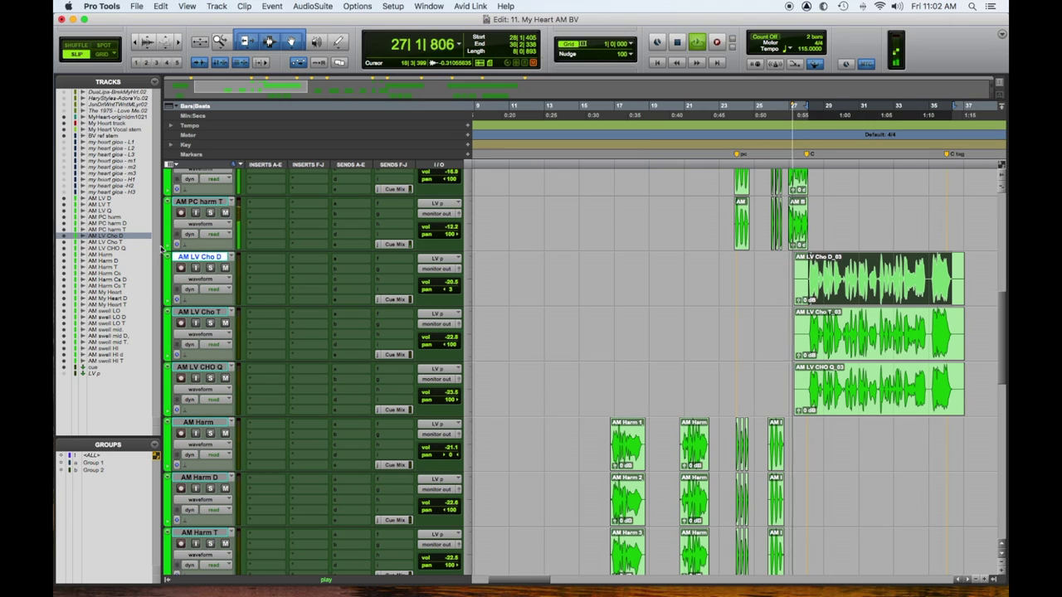
Step: Solo AM LV Cho D, AM LV Cho T and AM LV CHO Q one by one while the chorus plays
click(211, 268)
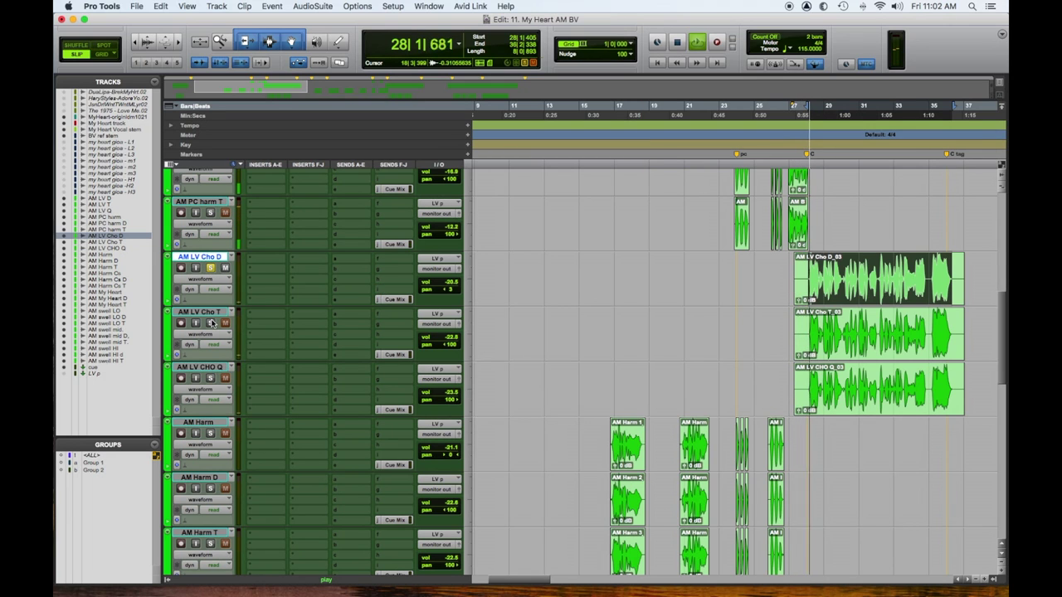
click(210, 322)
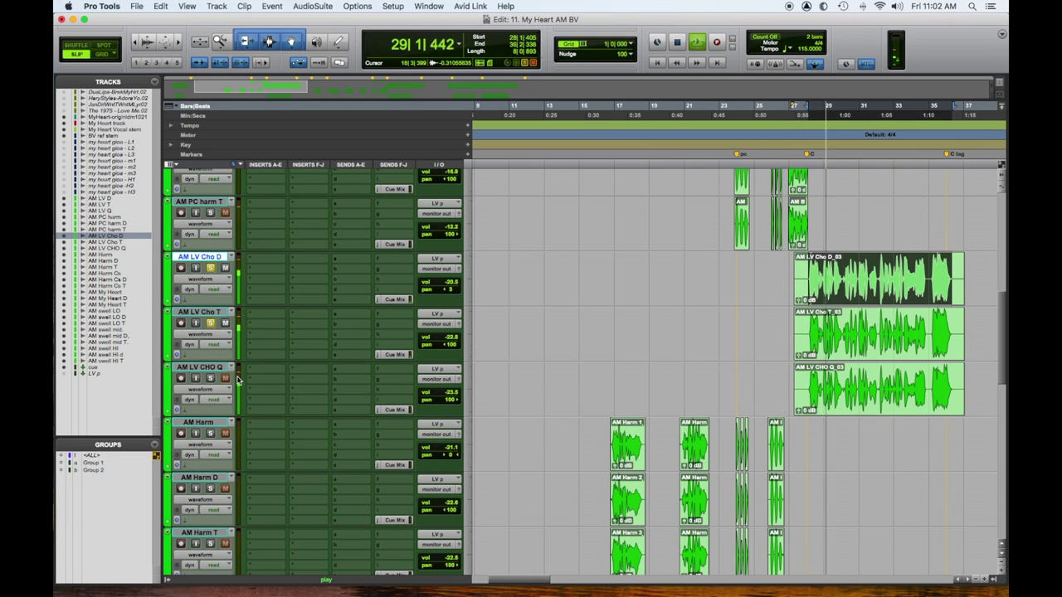
click(210, 378)
scroll(458, 388, up, 5)
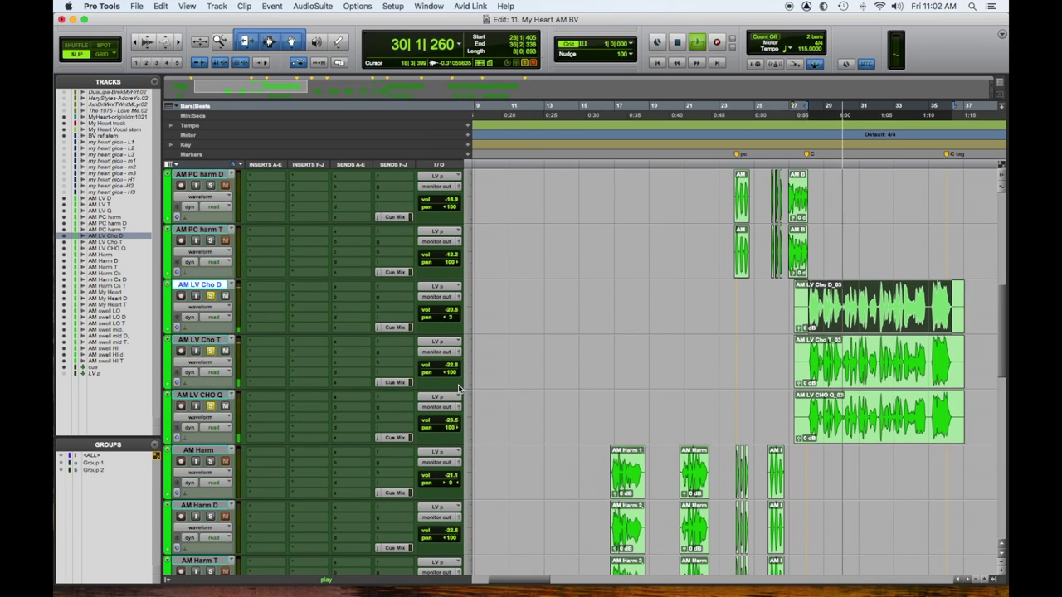
Step: Add the AM Harm Cs, AM Harm Cs D and AM Harm Cs T tracks to the solos during chorus playback
scroll(459, 388, down, 9)
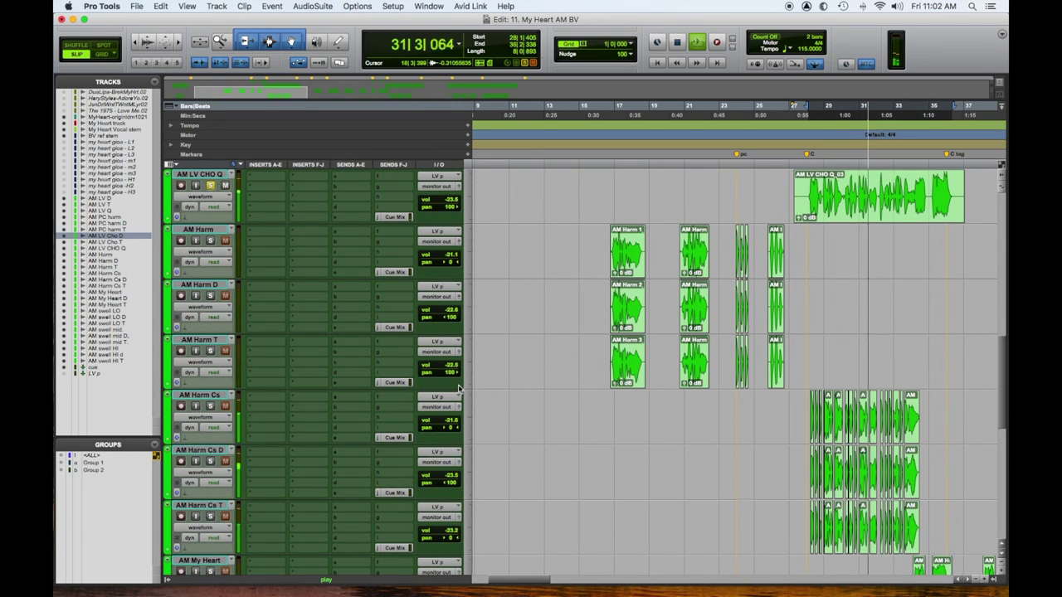
click(210, 406)
click(209, 461)
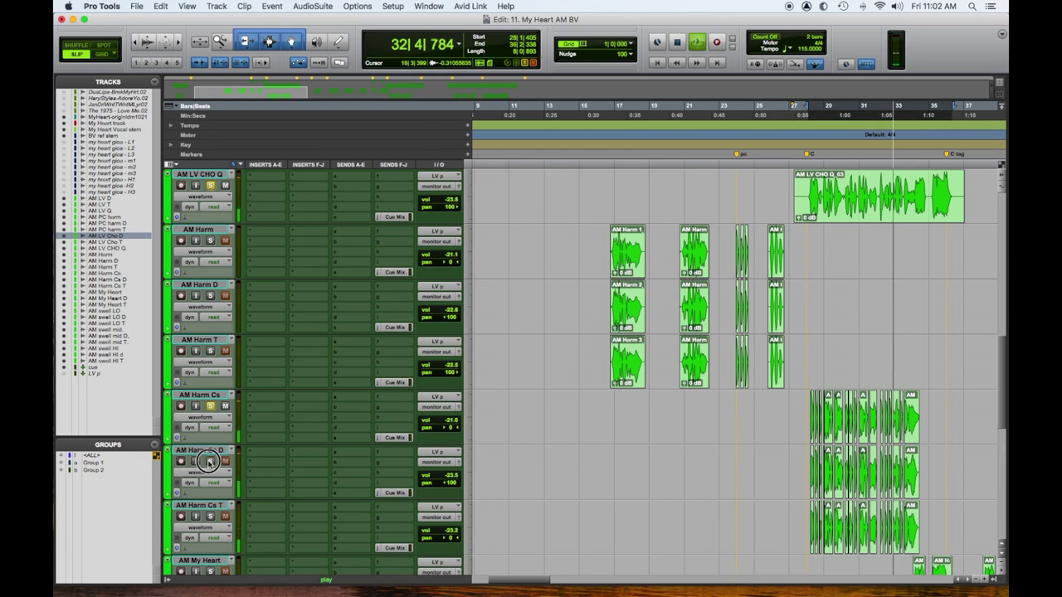
click(210, 516)
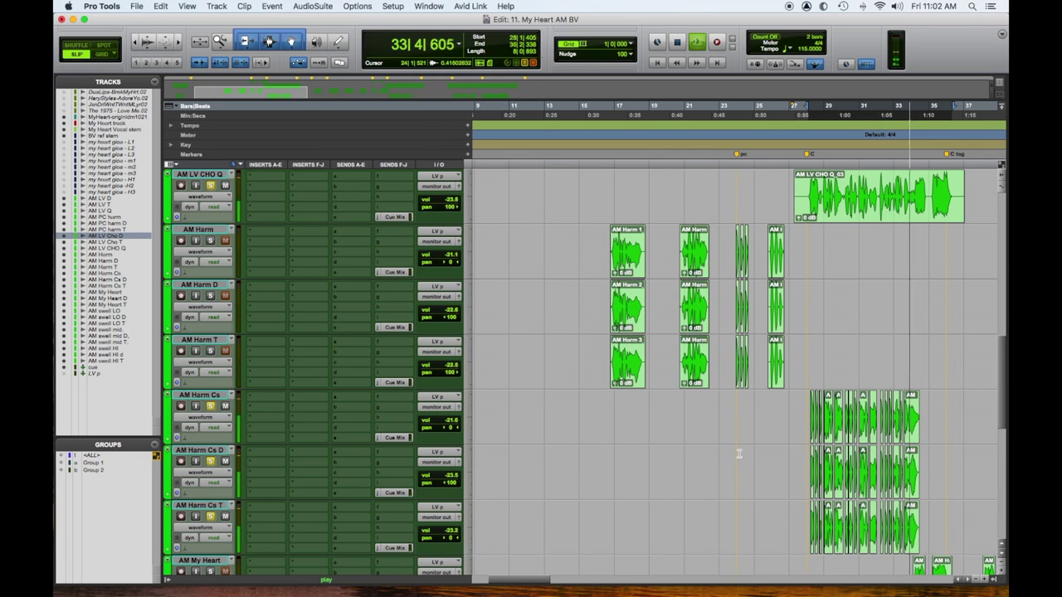
scroll(738, 452, down, 2)
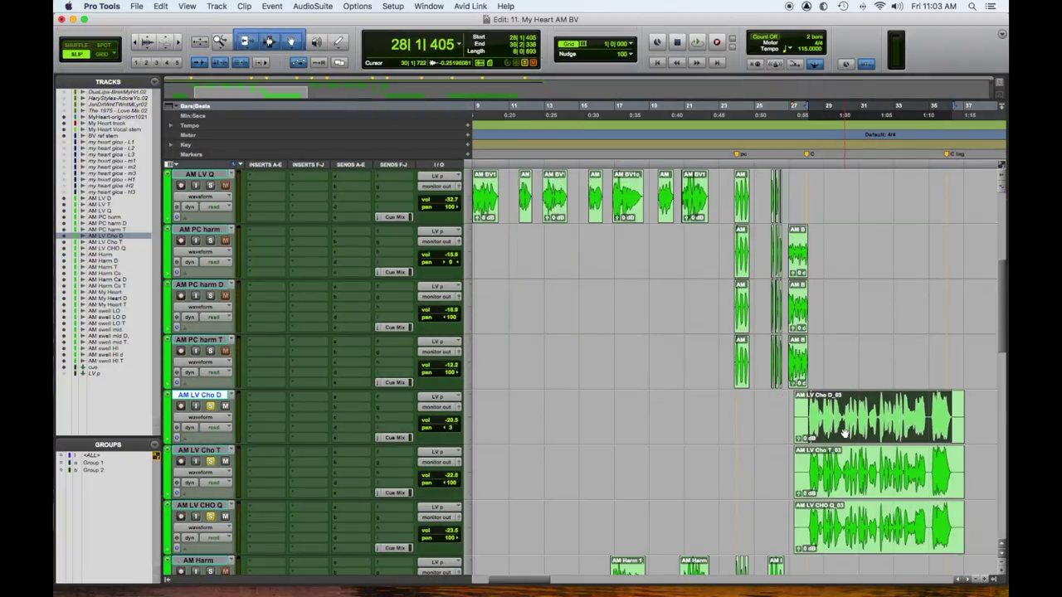
Step: Solo the AM My Heart tracks as well and play from the start of the chorus at bar 28
scroll(844, 433, down, 5)
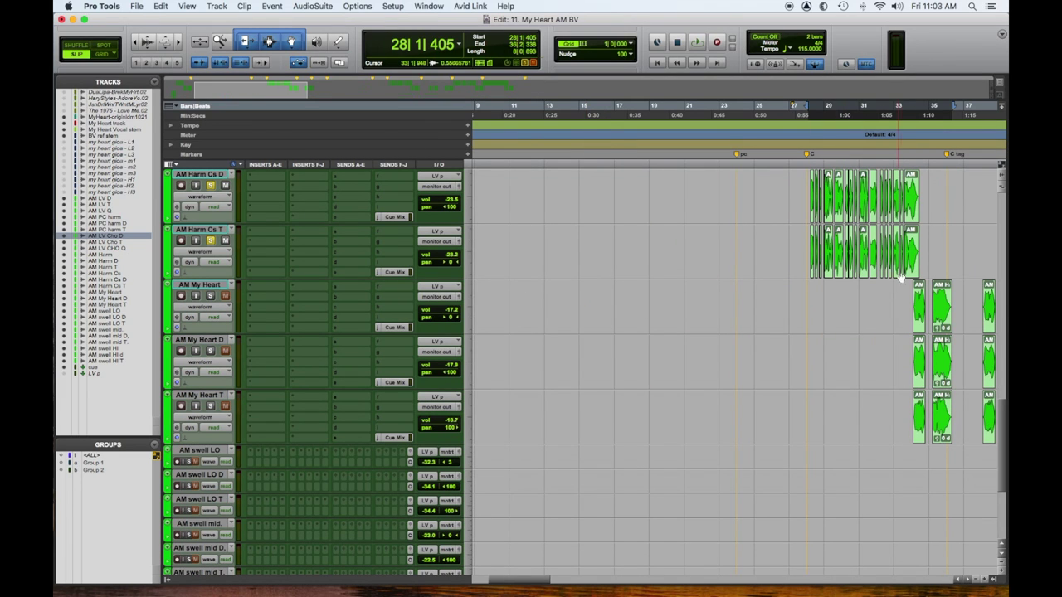
click(905, 301)
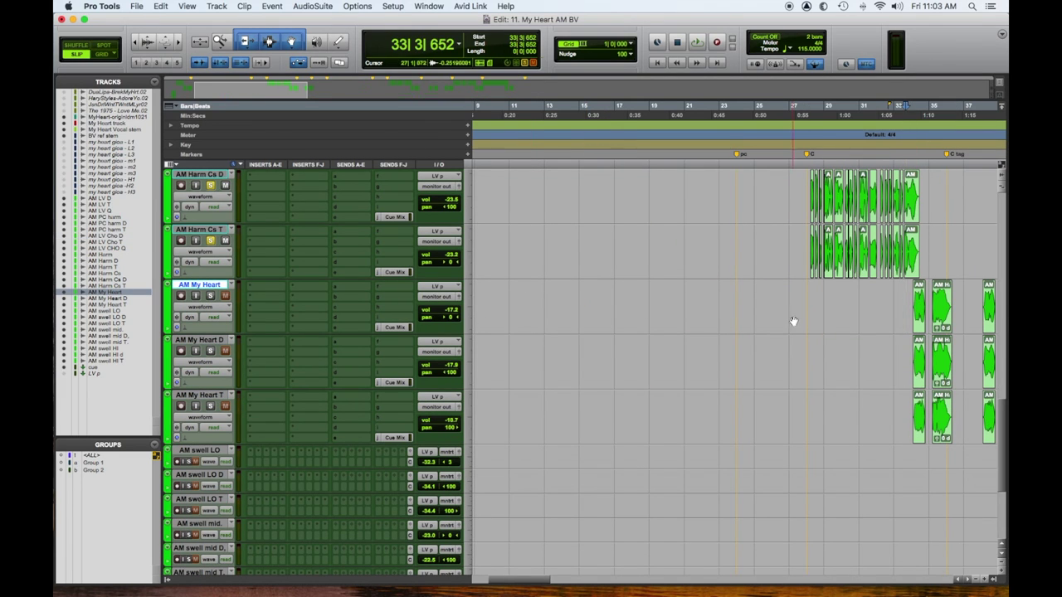
key(space)
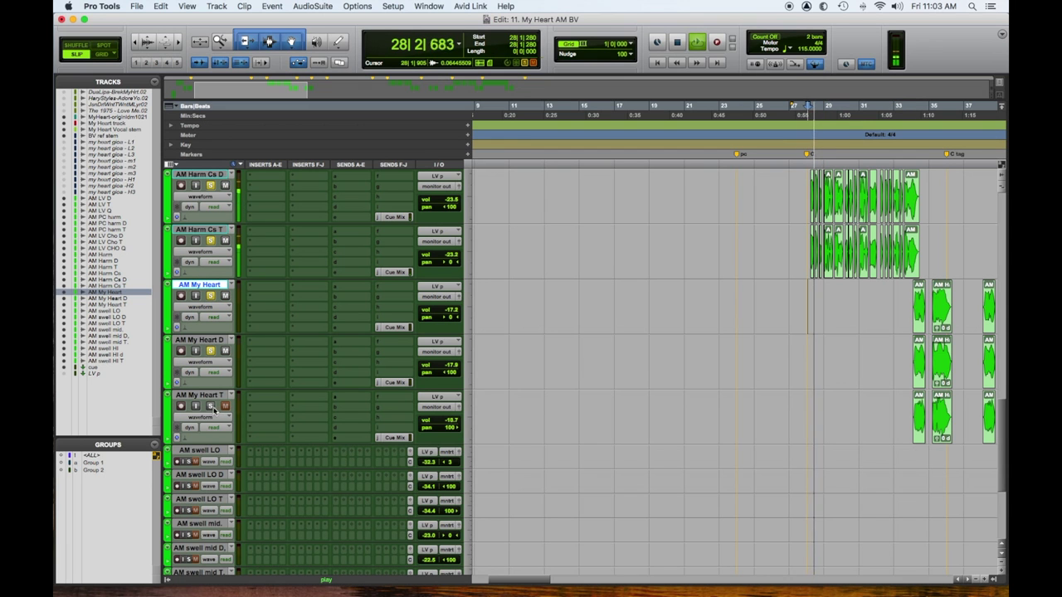
Step: Clear the solos, listen to the chorus stack with the music and lead vocal stems, and stop playback
scroll(592, 385, up, 3)
scroll(590, 382, up, 8)
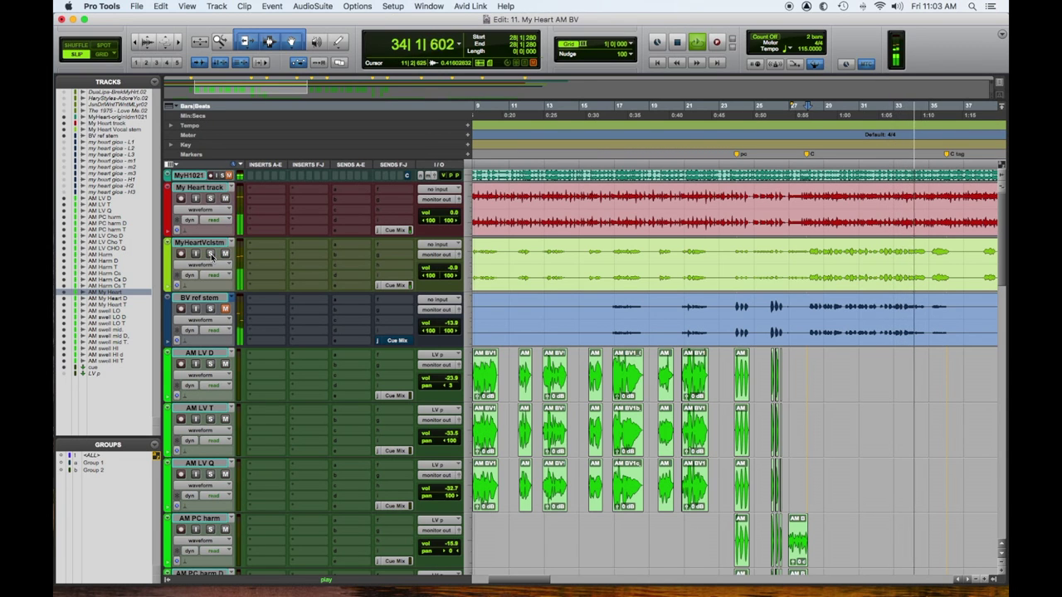
scroll(529, 279, down, 1)
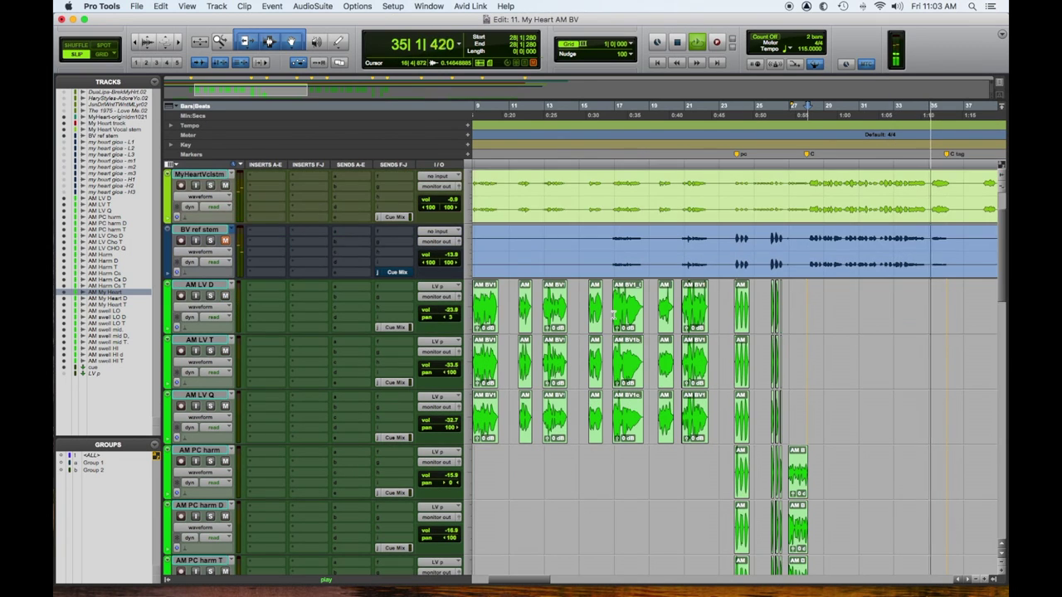
scroll(264, 213, up, 1)
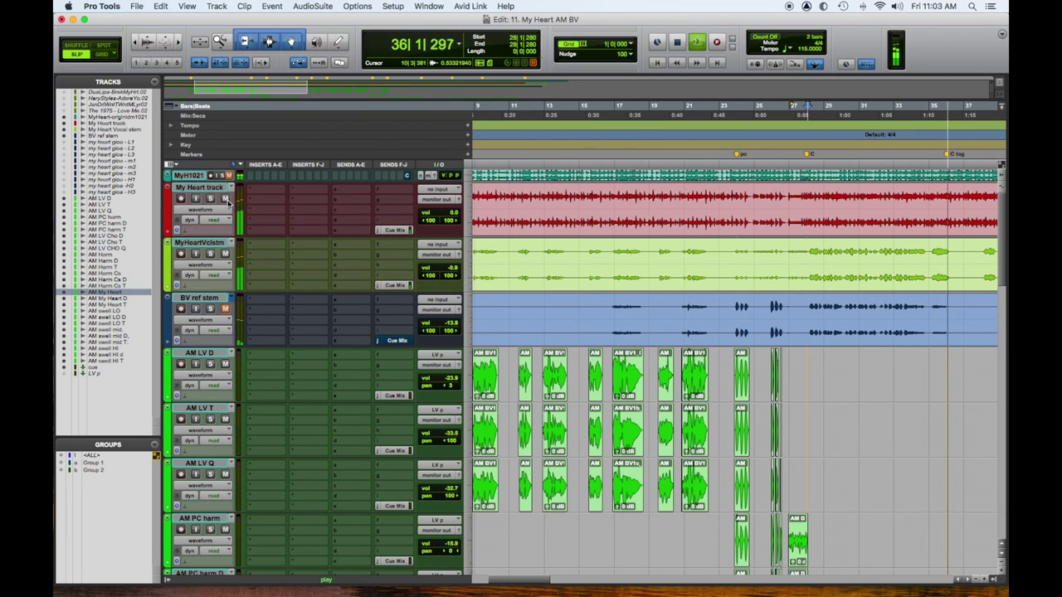
scroll(798, 272, down, 10)
key(super+bracketleft)
key(super+bracketleft)
key(space)
Step: Solo the nine AM swell tracks together and audition their clips near bar 2, ending with the solos cleared
scroll(821, 316, down, 7)
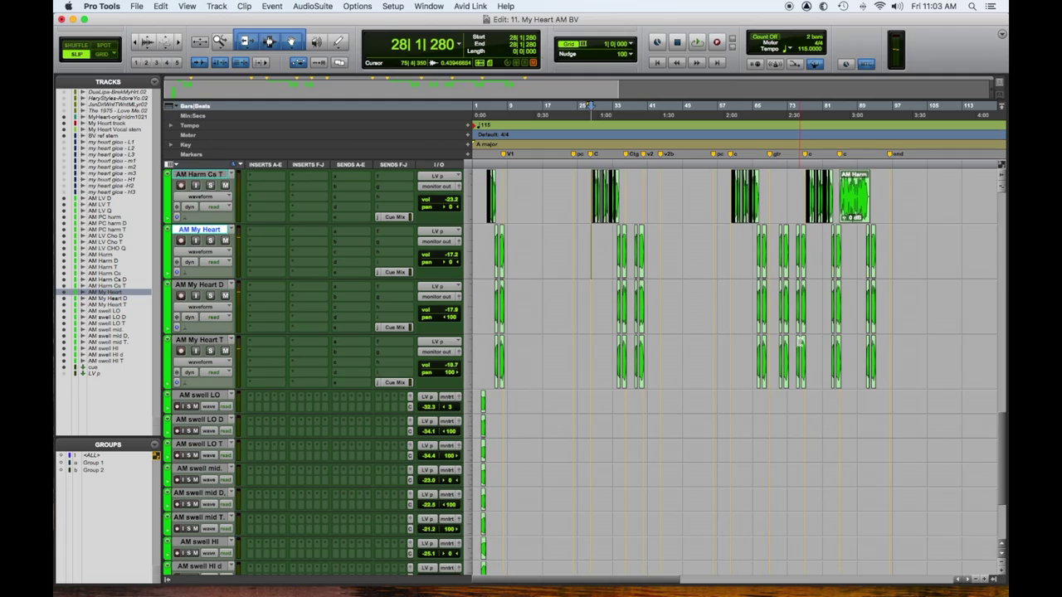
scroll(799, 341, down, 3)
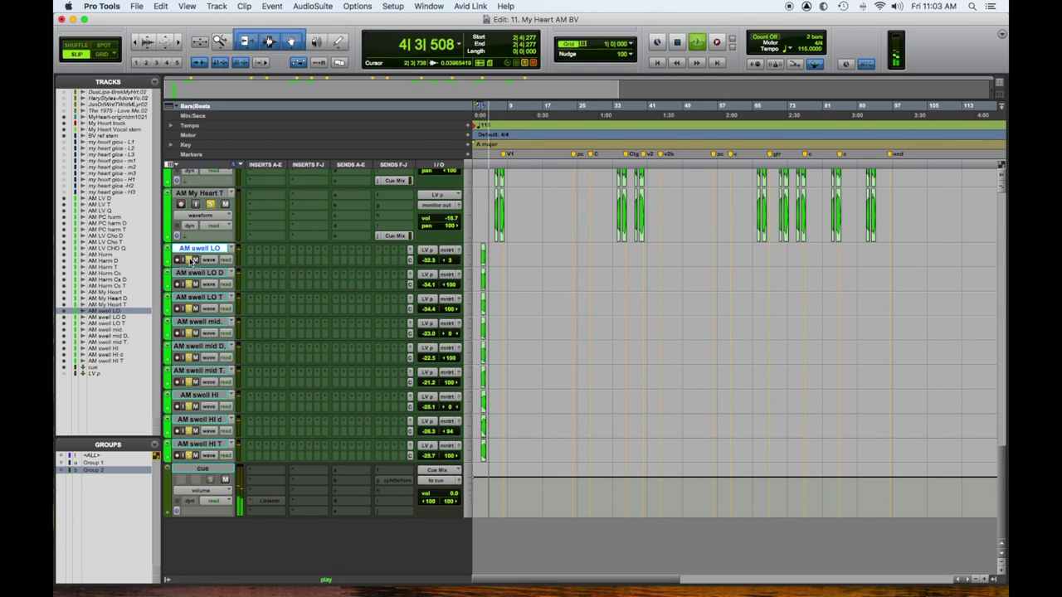
scroll(610, 304, up, 10)
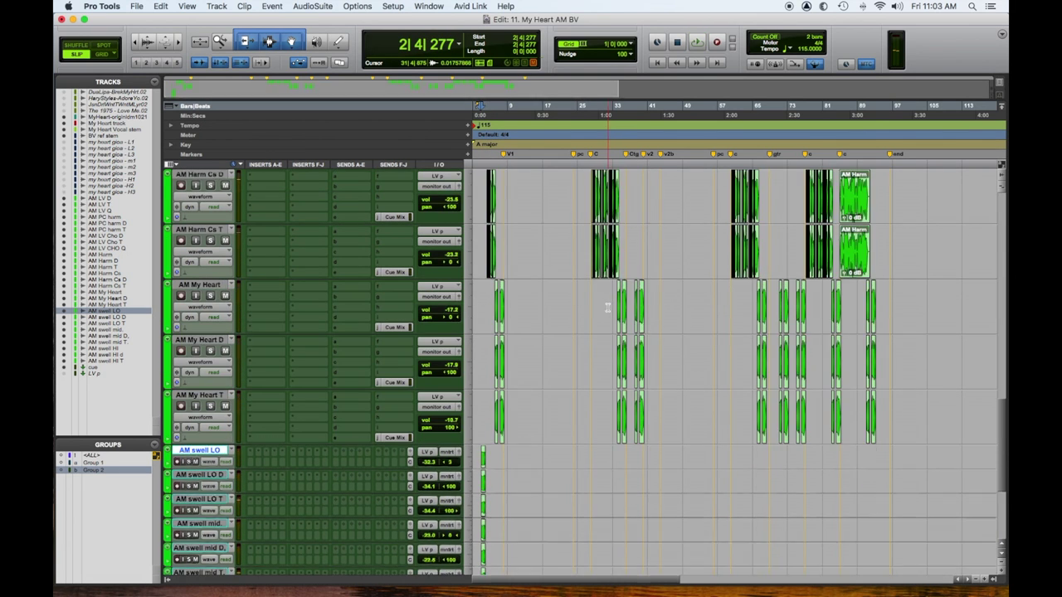
Step: Examine the 12. My Heart JL BV session's tracks from the reference stems through the AM and JL parts, selecting only AM swell HI T
scroll(599, 305, up, 3)
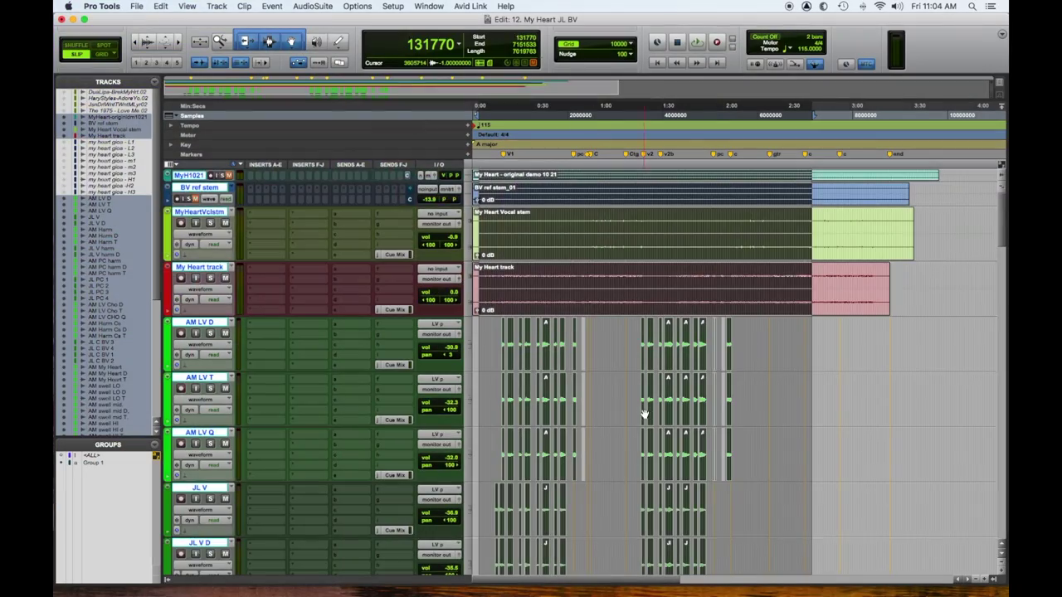
scroll(640, 420, down, 8)
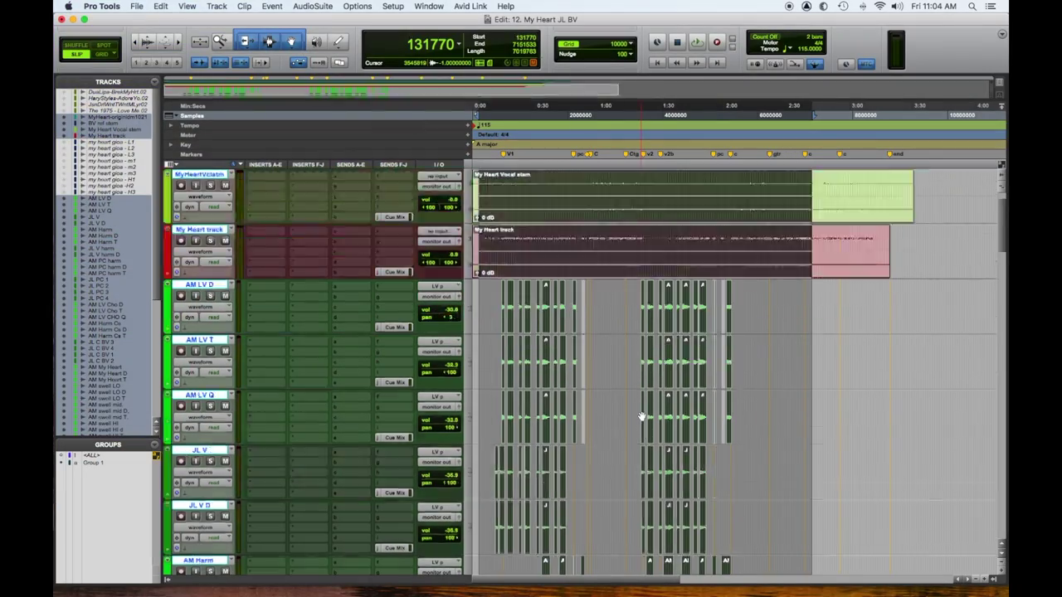
scroll(640, 414, down, 10)
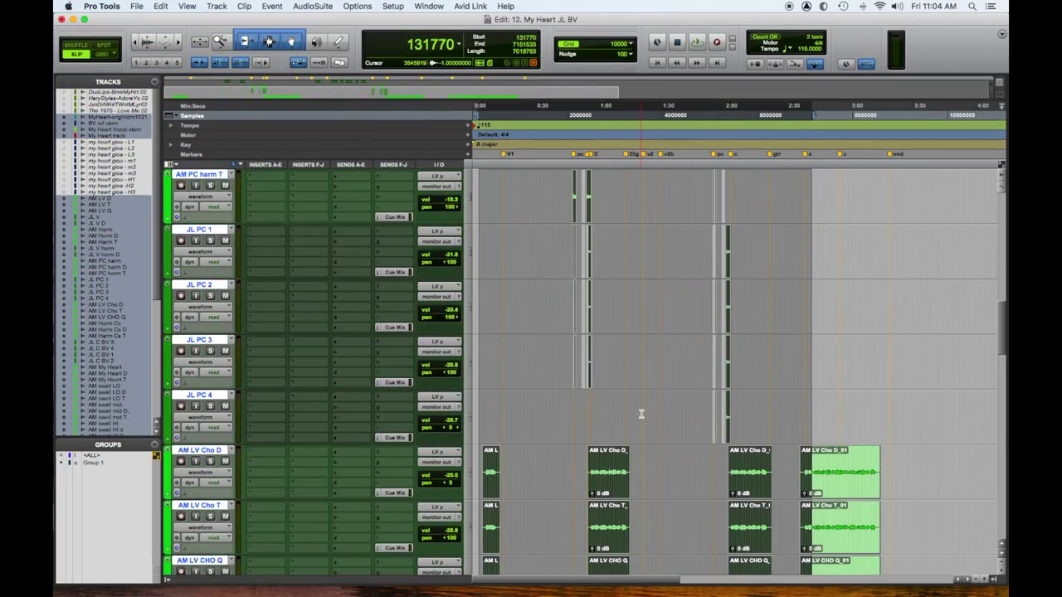
scroll(640, 414, down, 10)
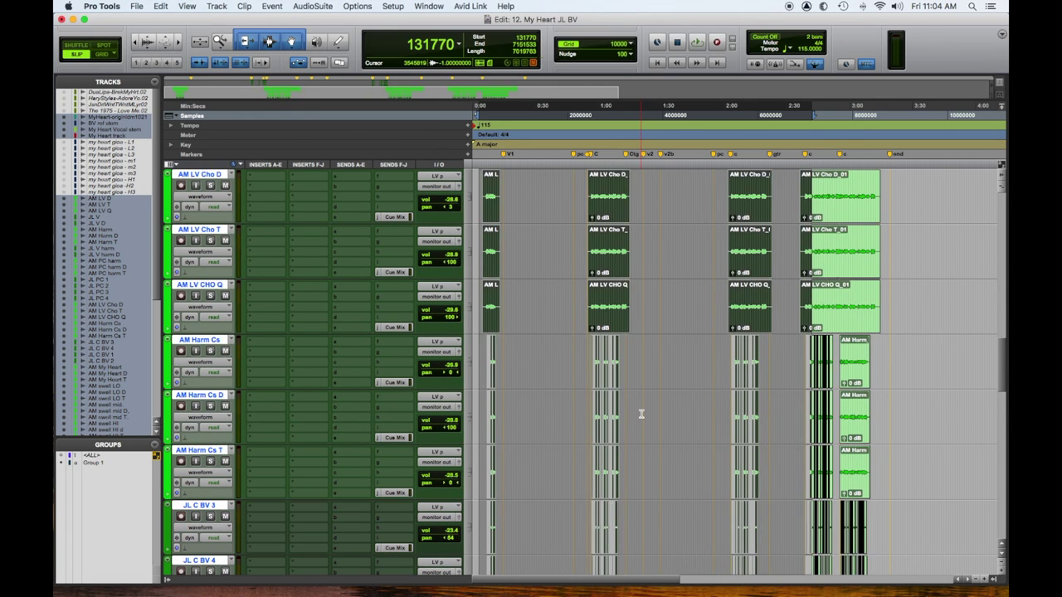
scroll(640, 414, down, 10)
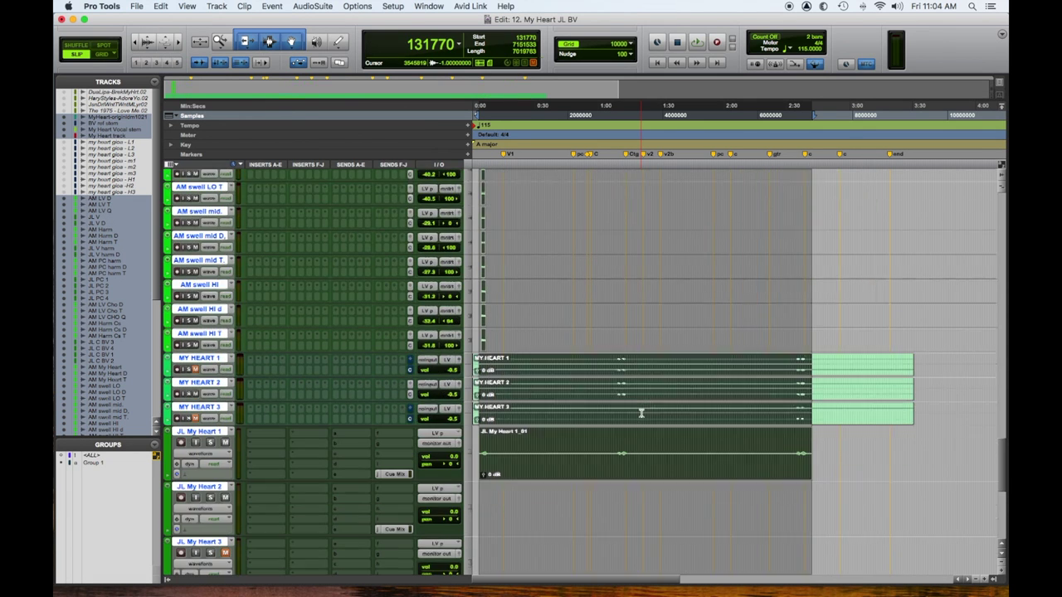
scroll(640, 414, up, 5)
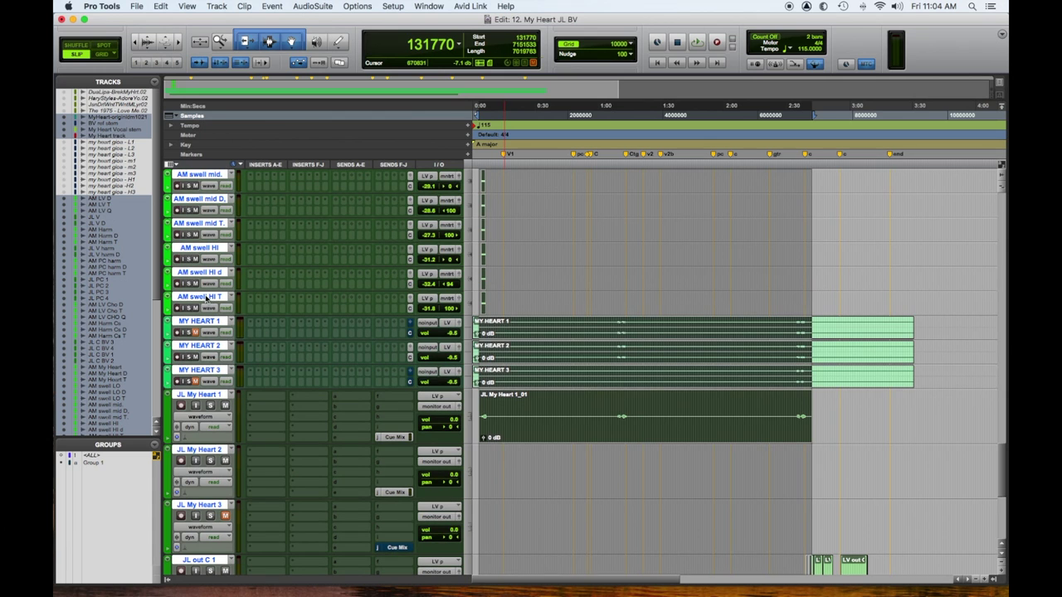
click(196, 296)
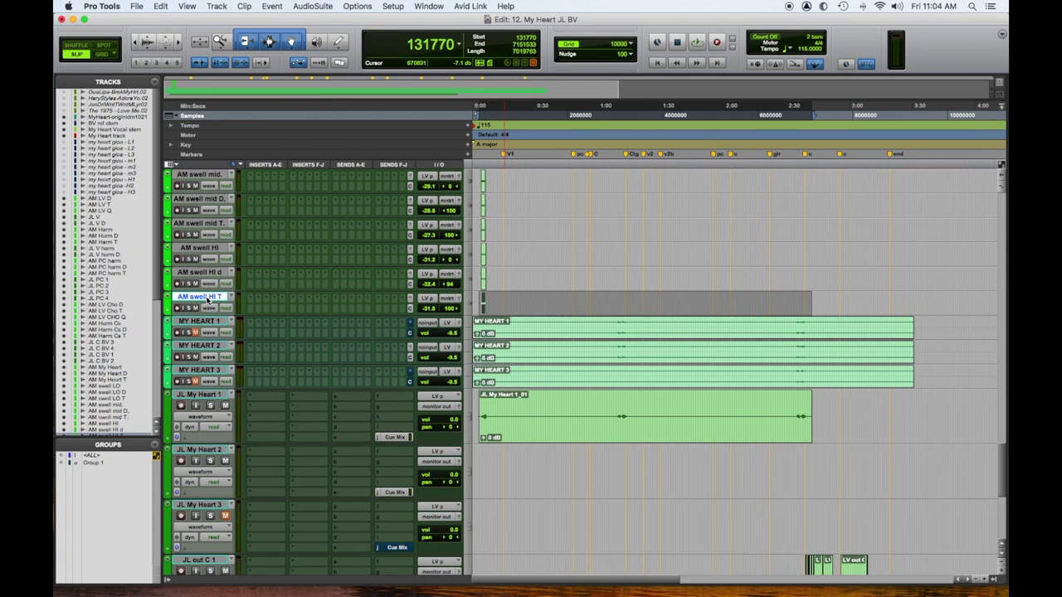
scroll(318, 358, up, 5)
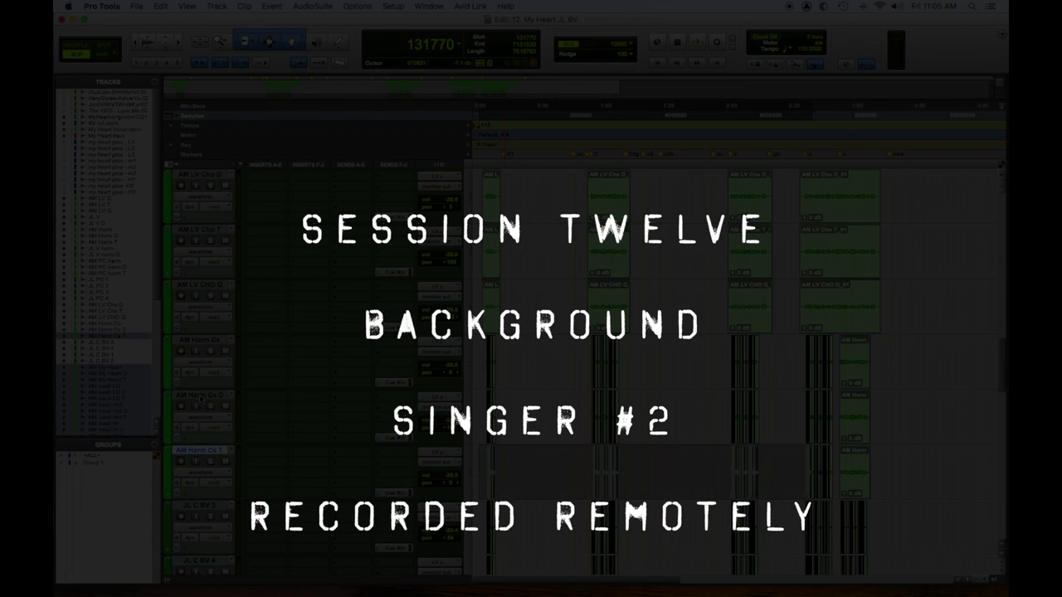
Step: Add the AM Harm Cs, AM LV Cho and AM PC harm tracks, including their doubles, to the selected AM tracks
click(199, 395)
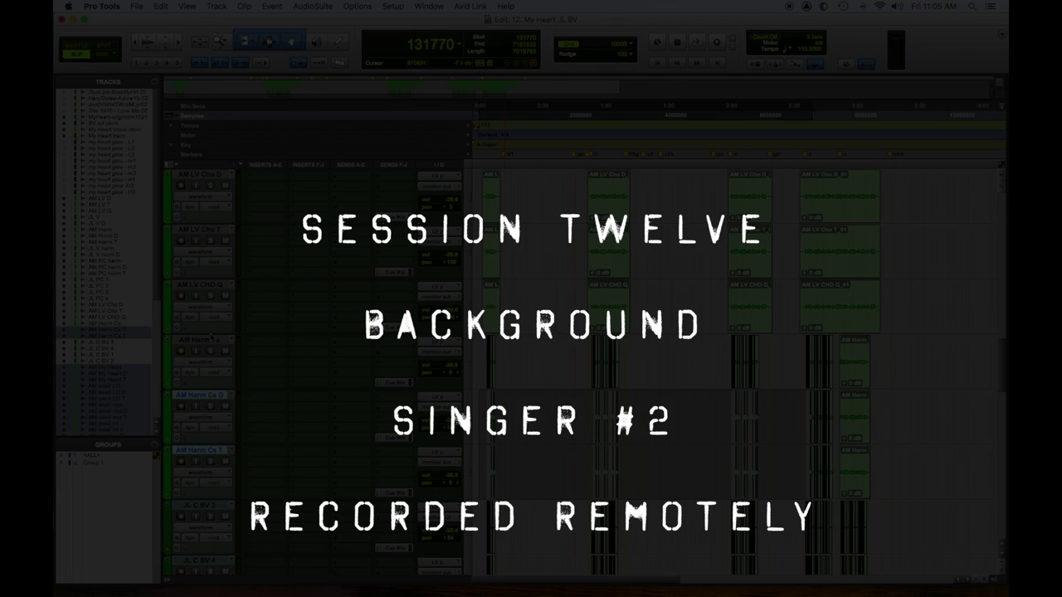
shift+click(199, 285)
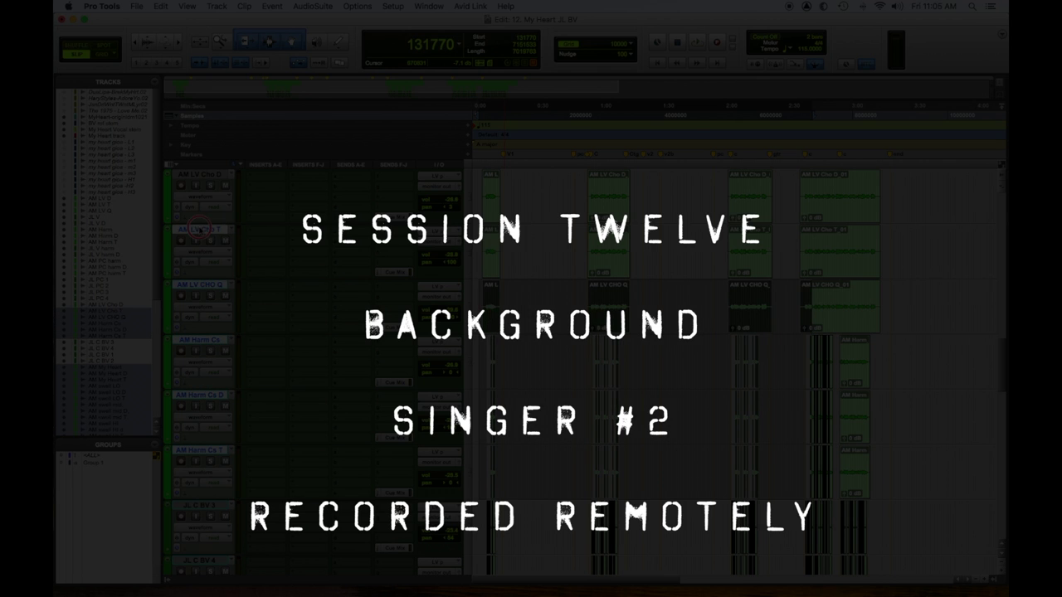
scroll(199, 226, up, 3)
scroll(251, 355, up, 7)
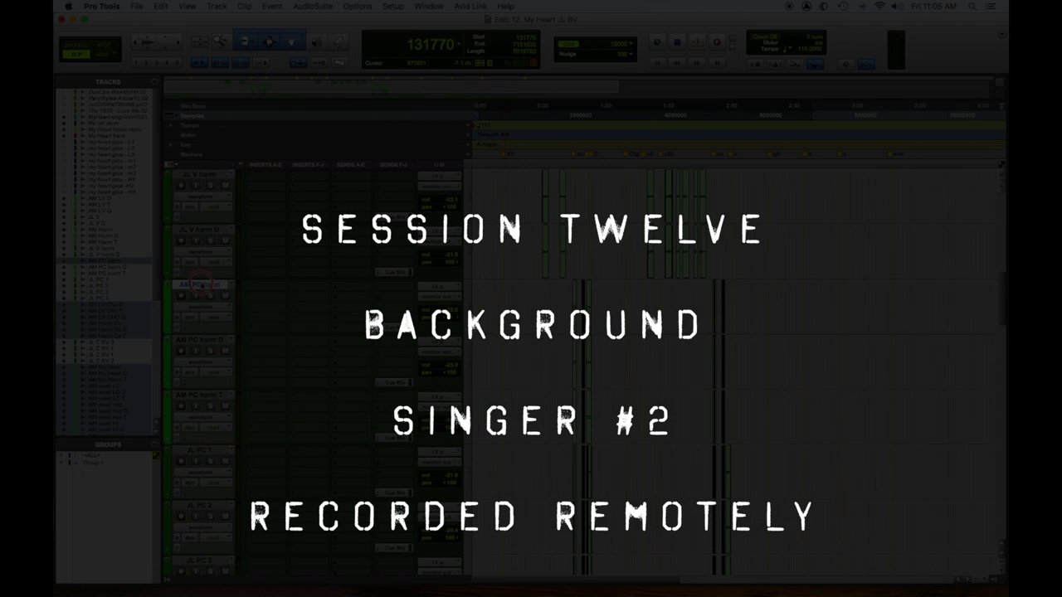
scroll(315, 408, up, 5)
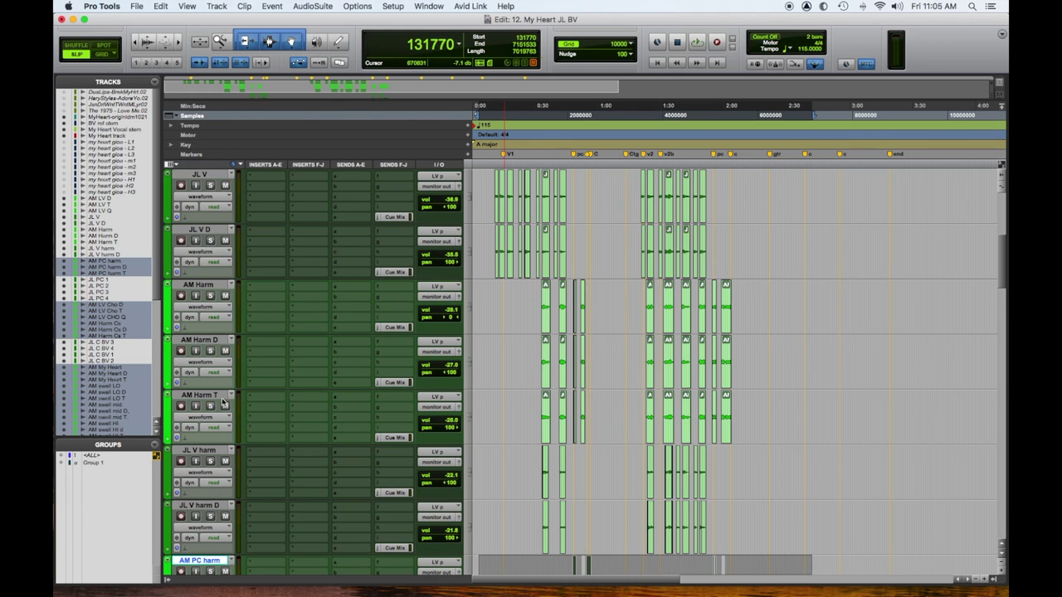
Step: Add the three AM Harm tracks and the AM LV D, T and Q tracks to the track selection
click(208, 397)
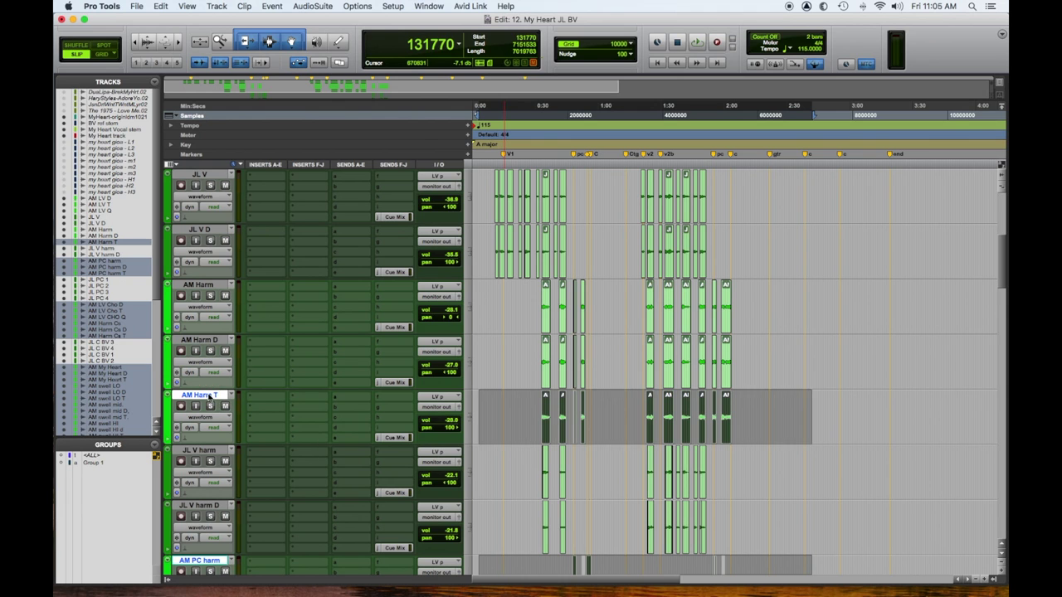
shift+click(207, 341)
shift+click(208, 287)
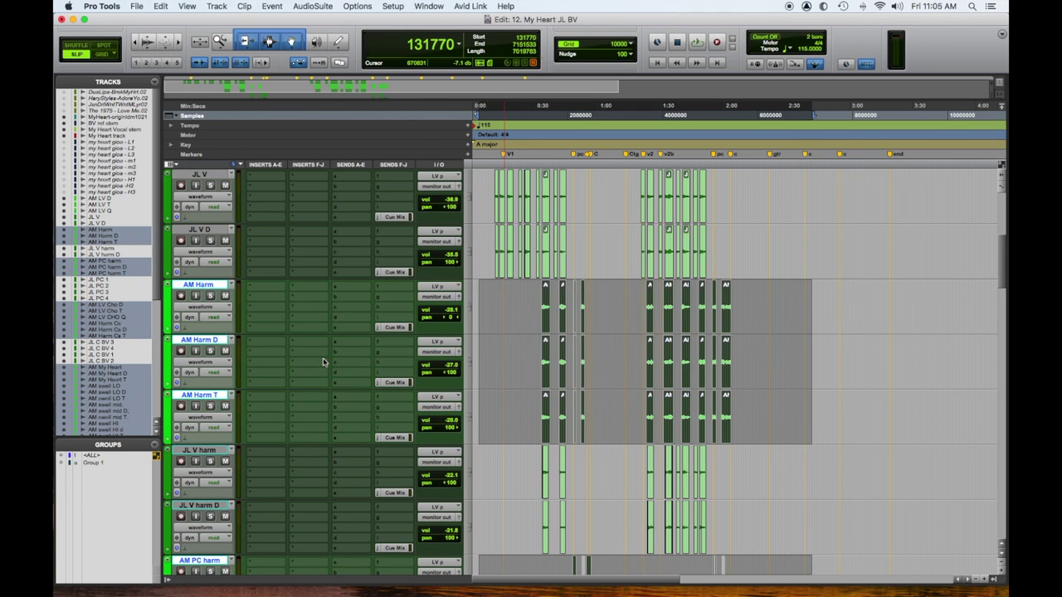
scroll(322, 365, up, 3)
super+click(195, 289)
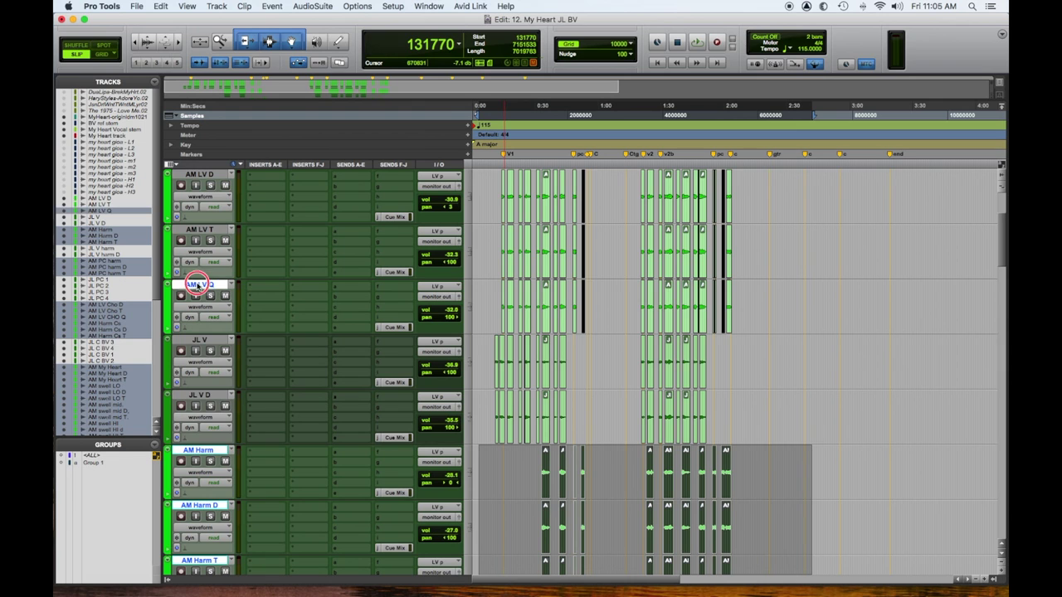
scroll(347, 356, up, 2)
shift+click(221, 341)
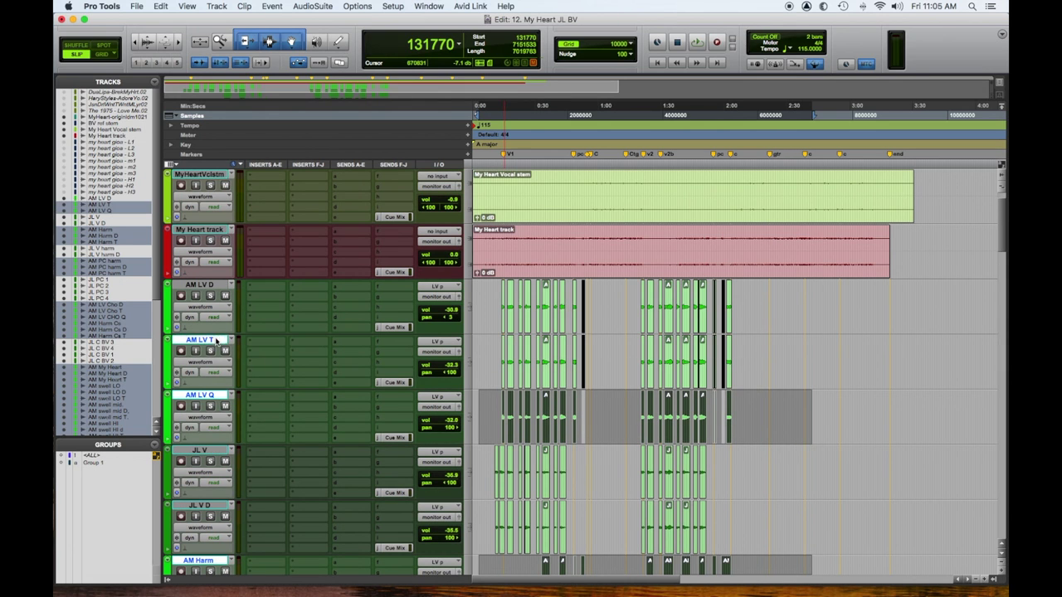
shift+click(209, 286)
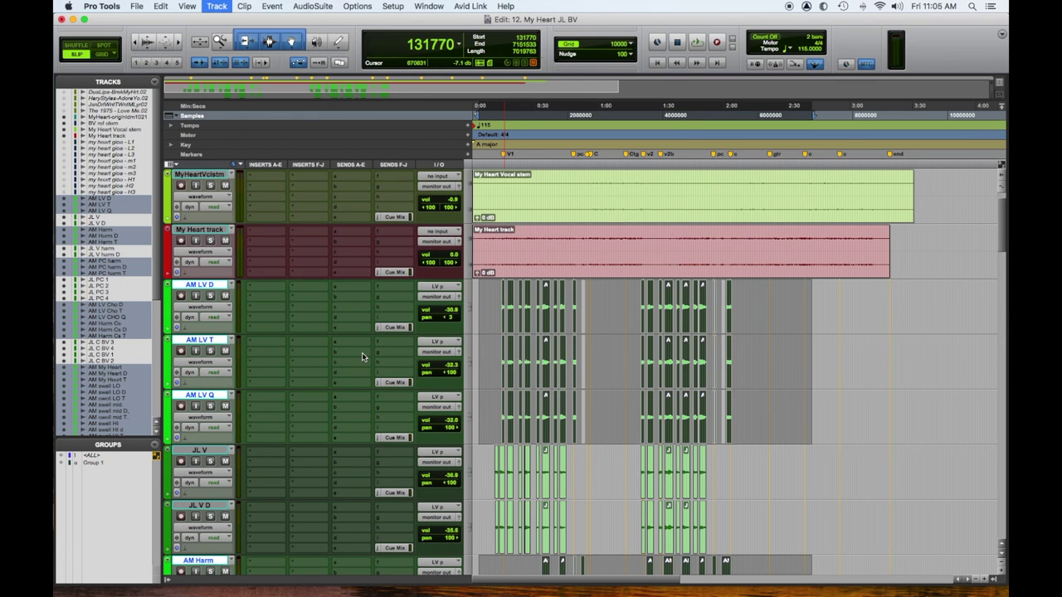
Step: Create a Mix/Edit group from all the selected AM tracks, named after the singer, and choose its group ID
key(super+g)
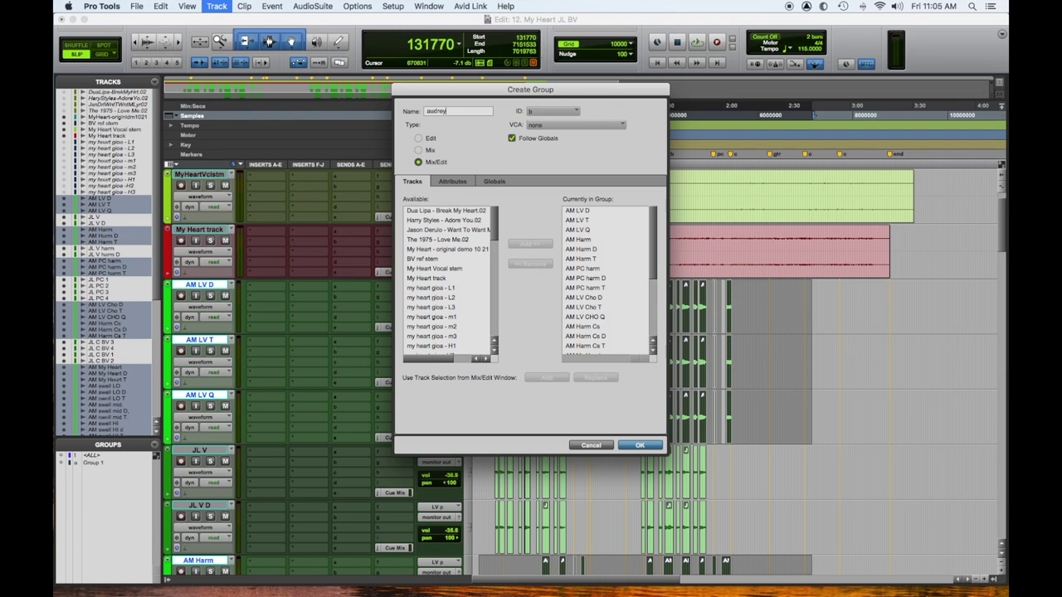
click(542, 112)
click(511, 145)
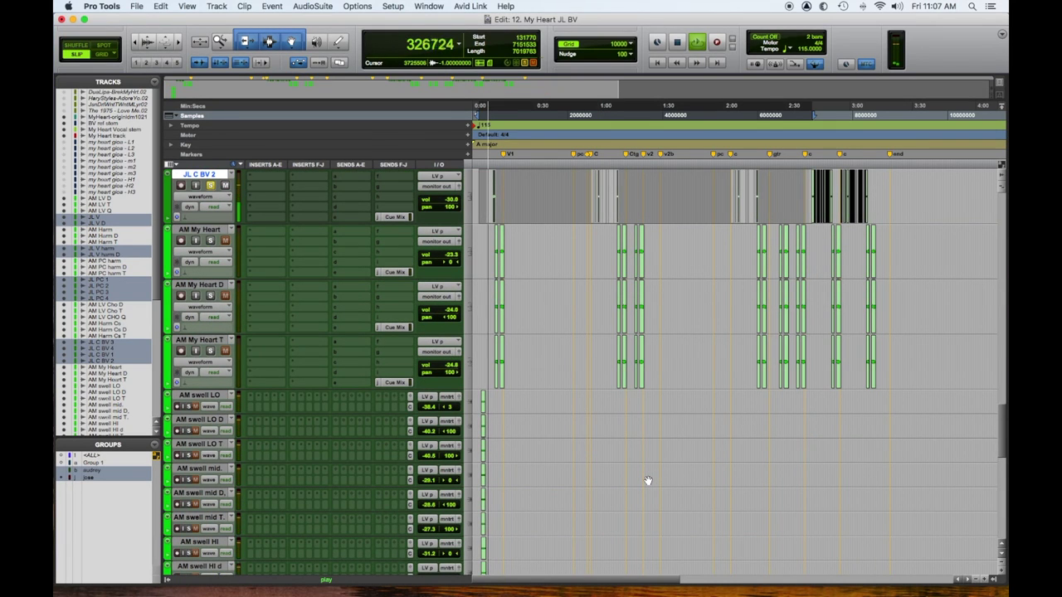
Step: Play the soloed AM and JL vocals with the music from the V1 marker and set the My Heart Vocal stem's volume to 0.0 dB
scroll(648, 480, up, 3)
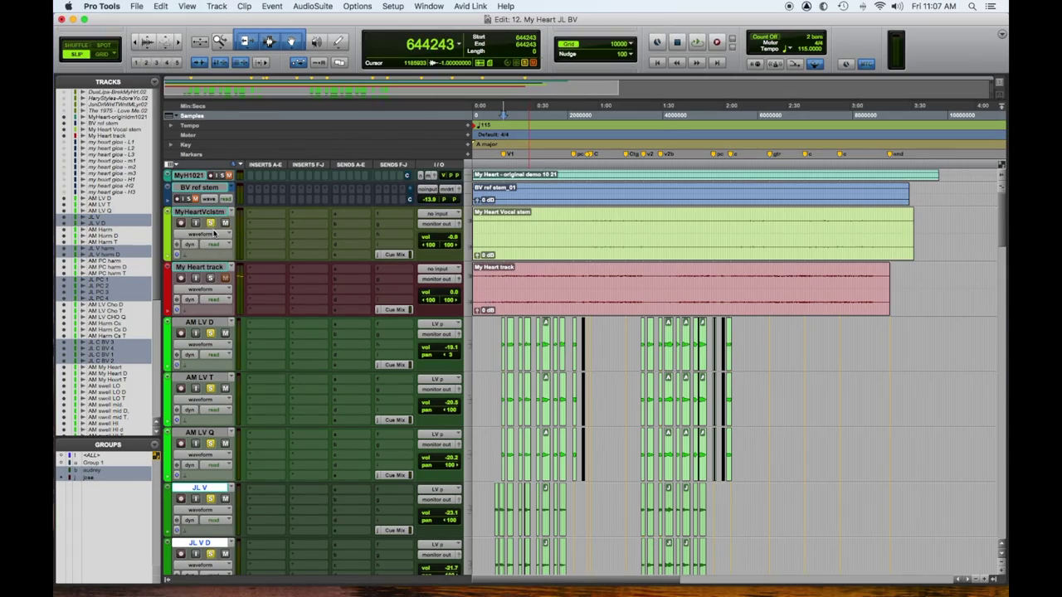
key(space)
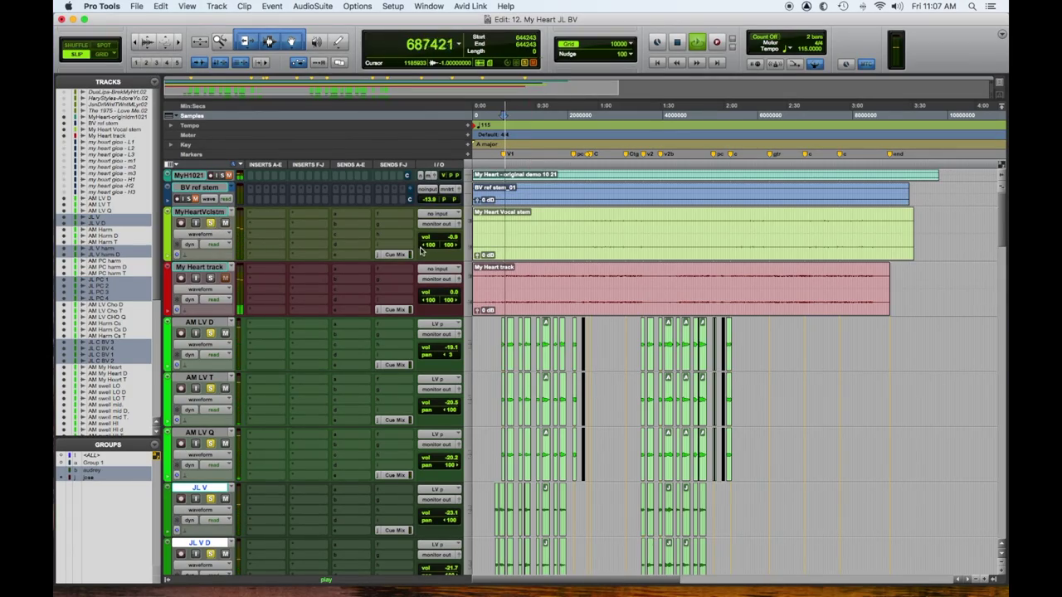
drag(446, 240, 445, 241)
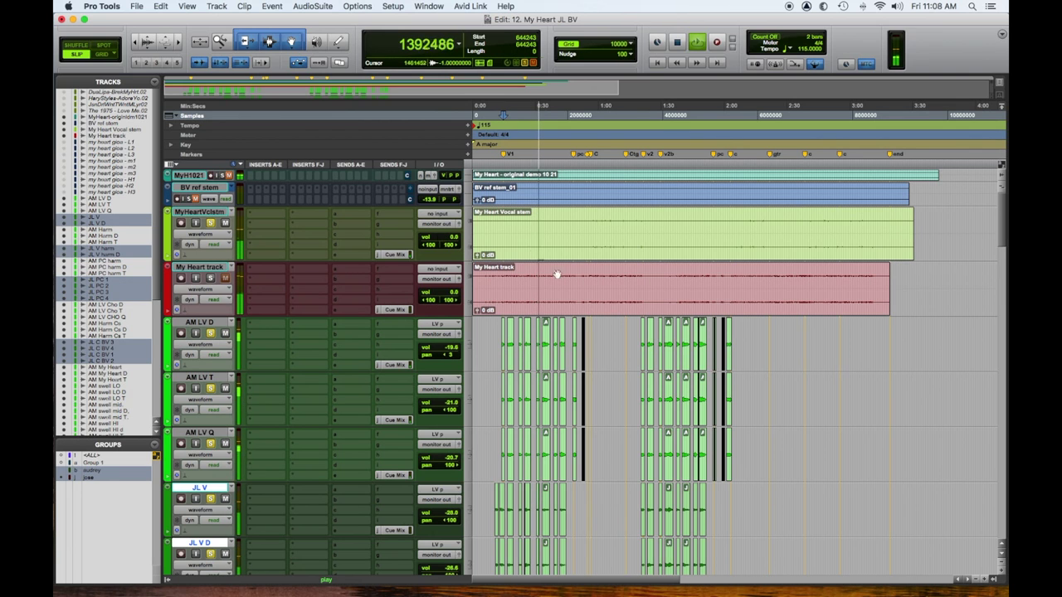
Step: Follow the playback through the layered AM and JL tracks, from the verse vocals to the chorus harmonies and JL C BV parts
scroll(548, 263, down, 3)
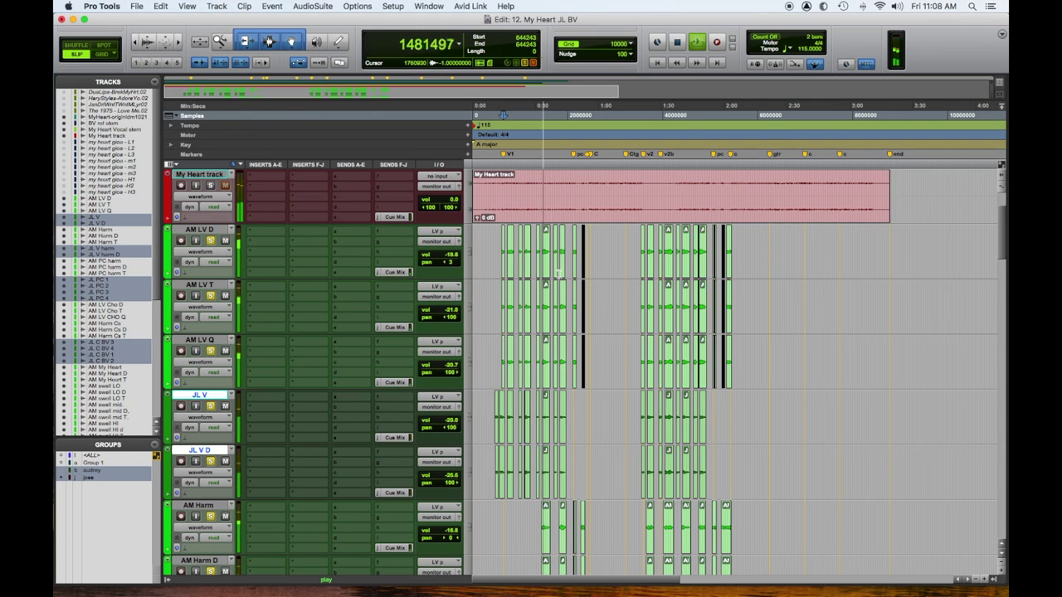
scroll(558, 274, up, 2)
scroll(558, 276, down, 5)
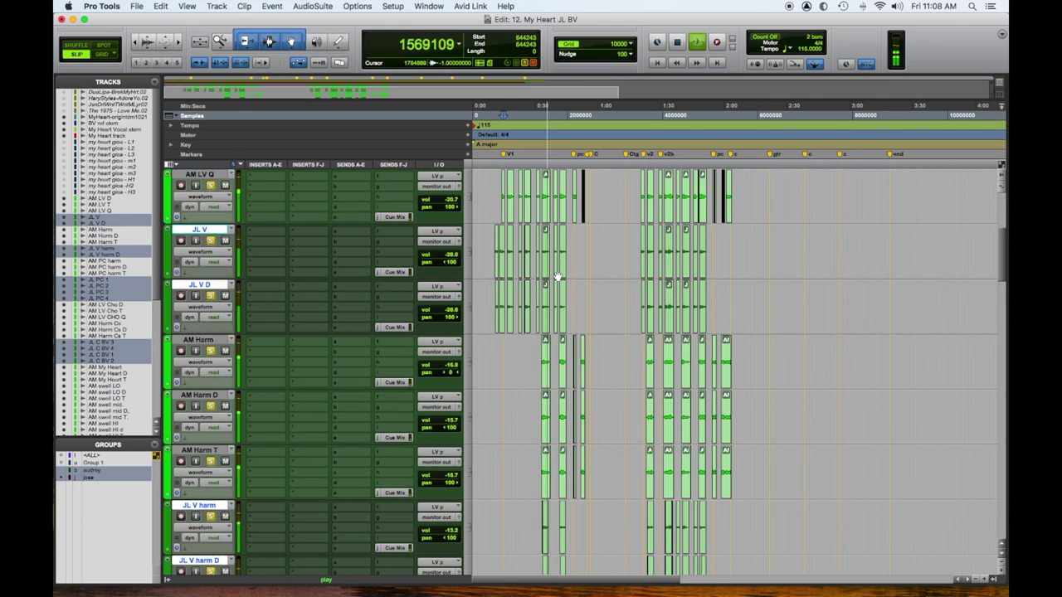
scroll(557, 276, down, 6)
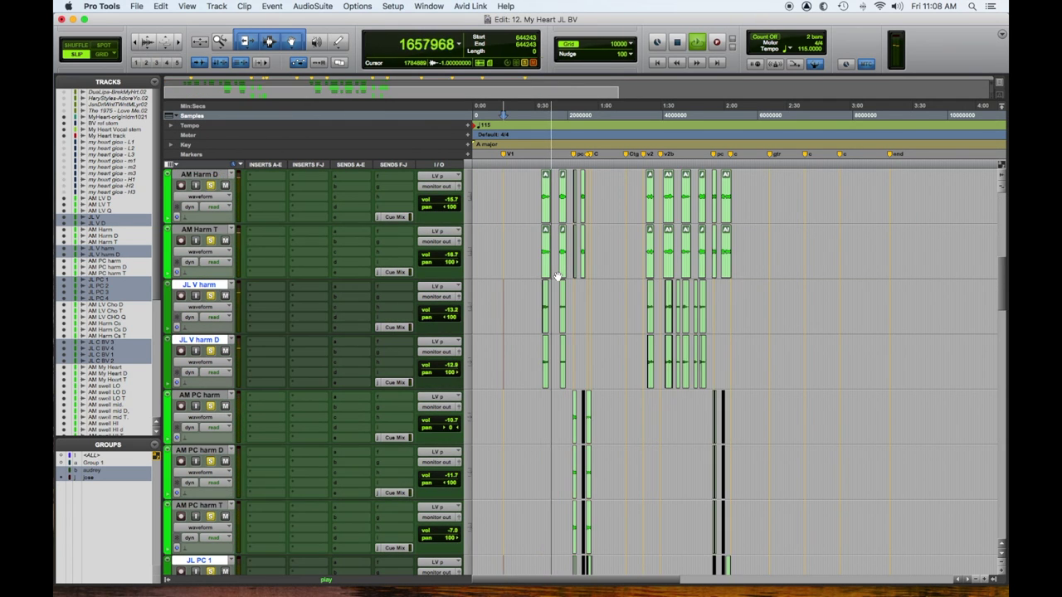
scroll(558, 275, down, 8)
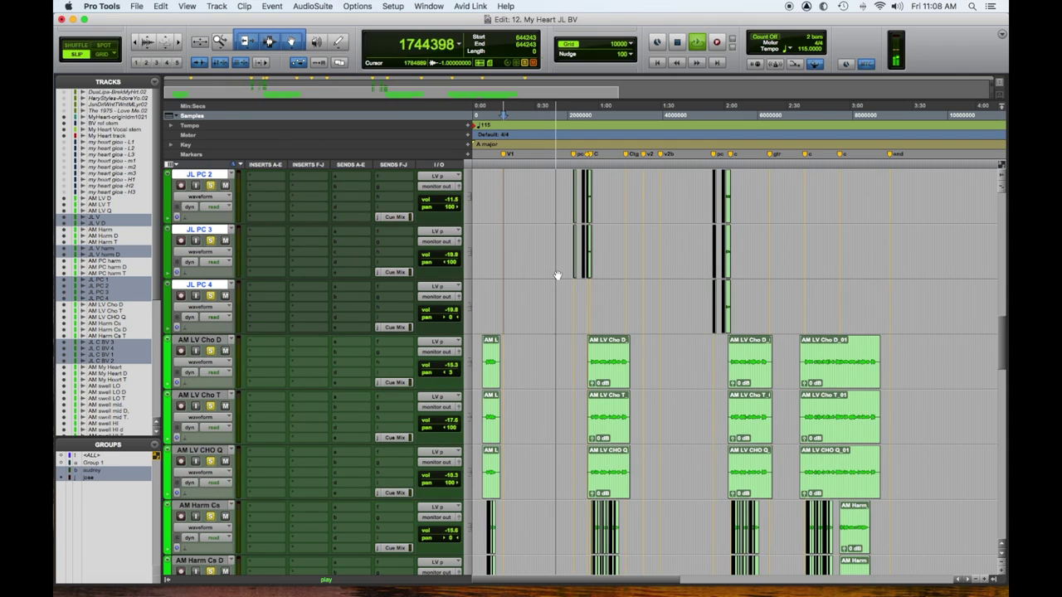
scroll(557, 275, down, 2)
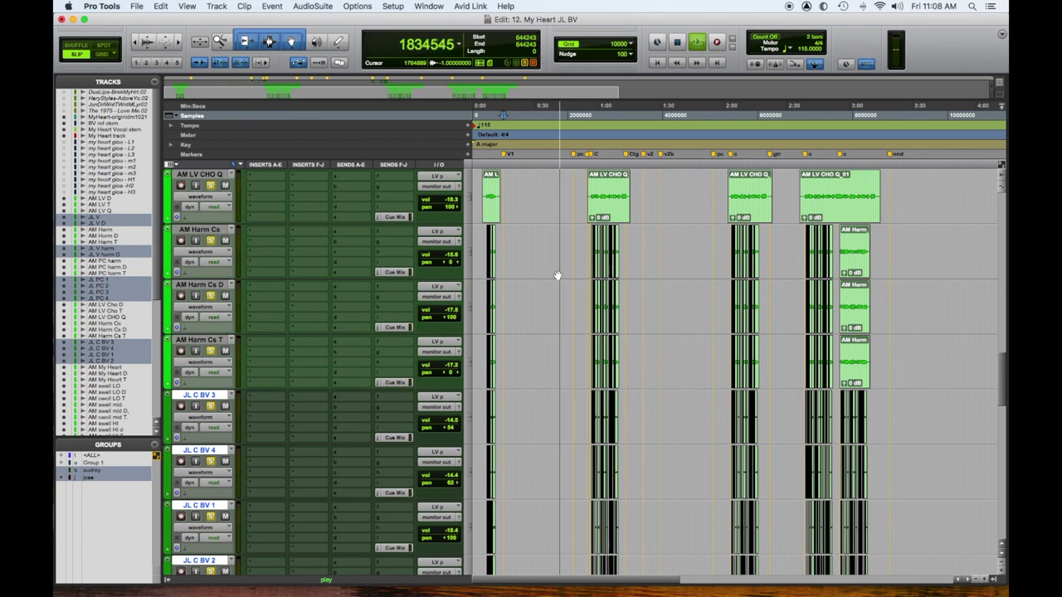
scroll(558, 276, up, 2)
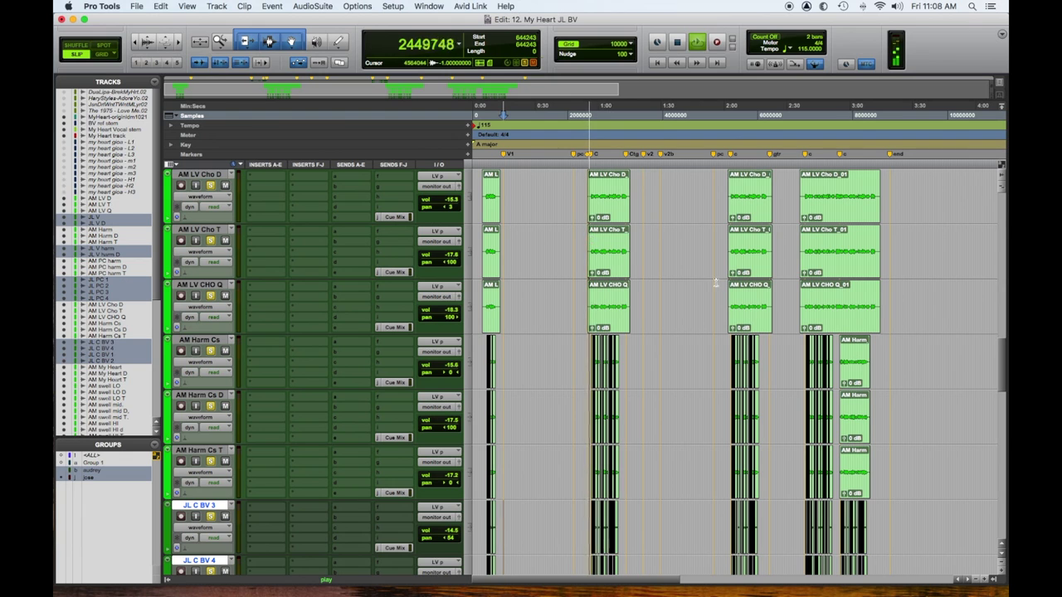
scroll(590, 240, up, 2)
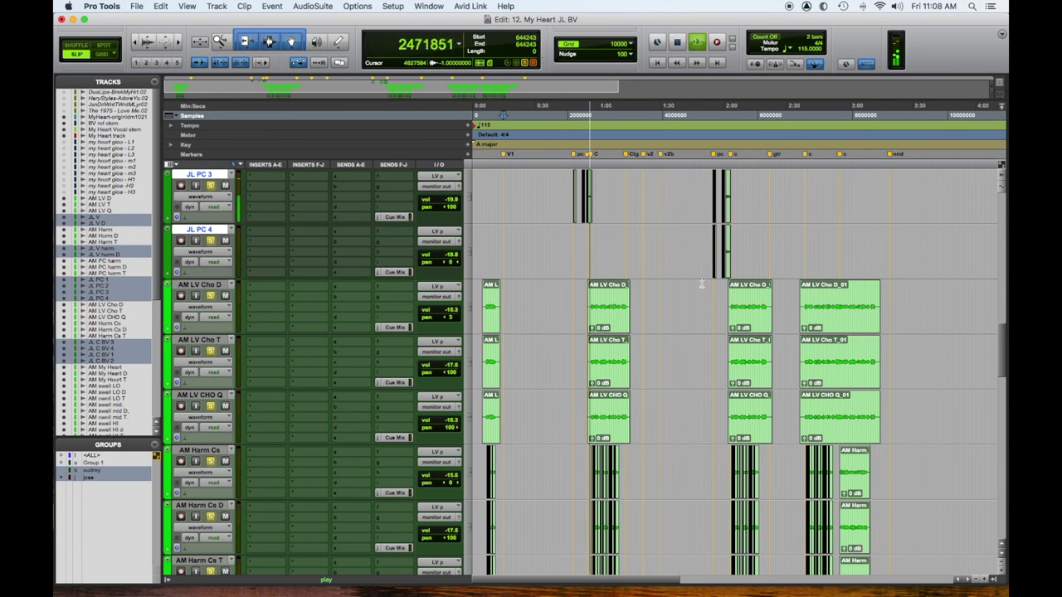
Step: Set the height of all tracks to small
click(468, 244)
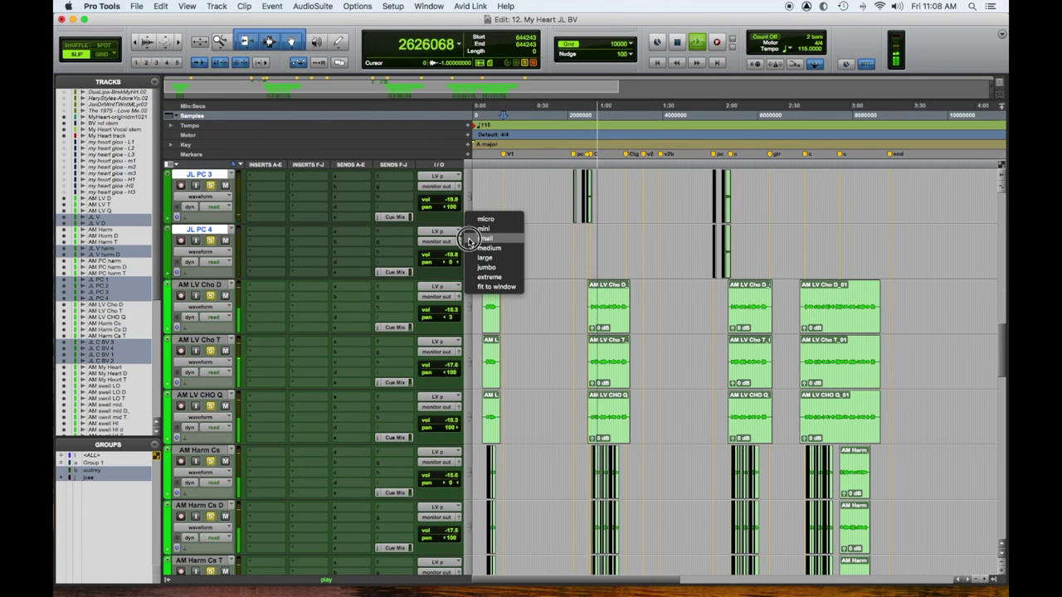
alt+click(483, 238)
scroll(570, 293, up, 10)
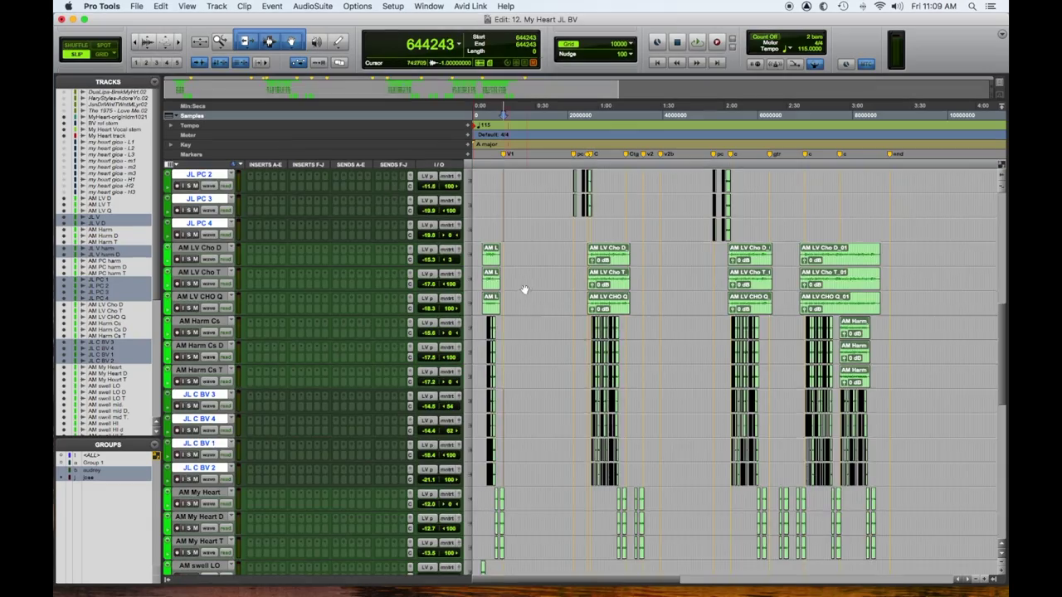
Step: Set the height of all tracks to micro so the complete vocal arrangement fits in one view
scroll(527, 289, up, 3)
scroll(527, 289, up, 8)
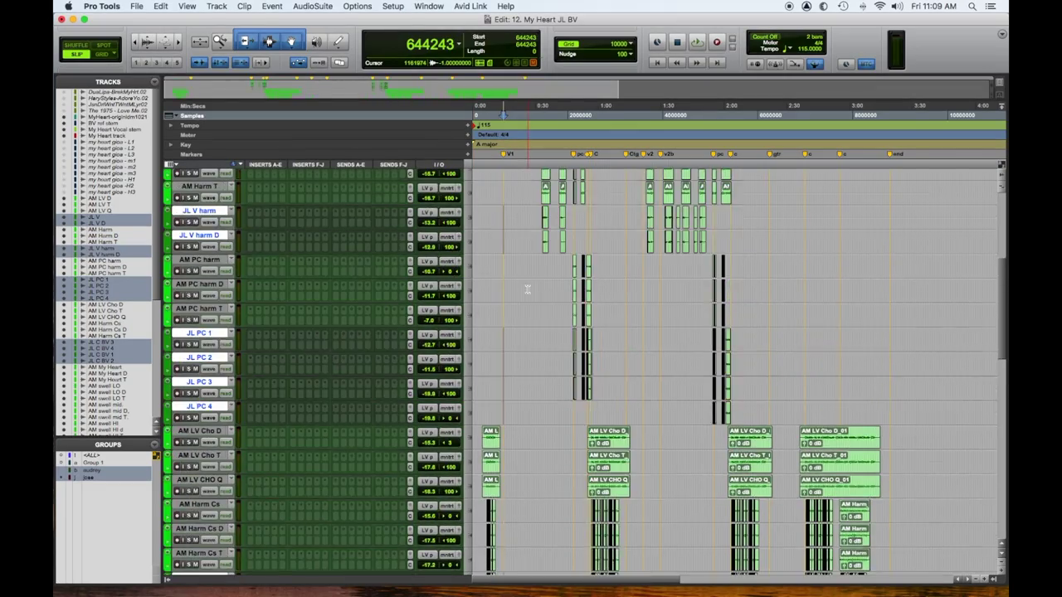
alt+click(470, 279)
click(474, 271)
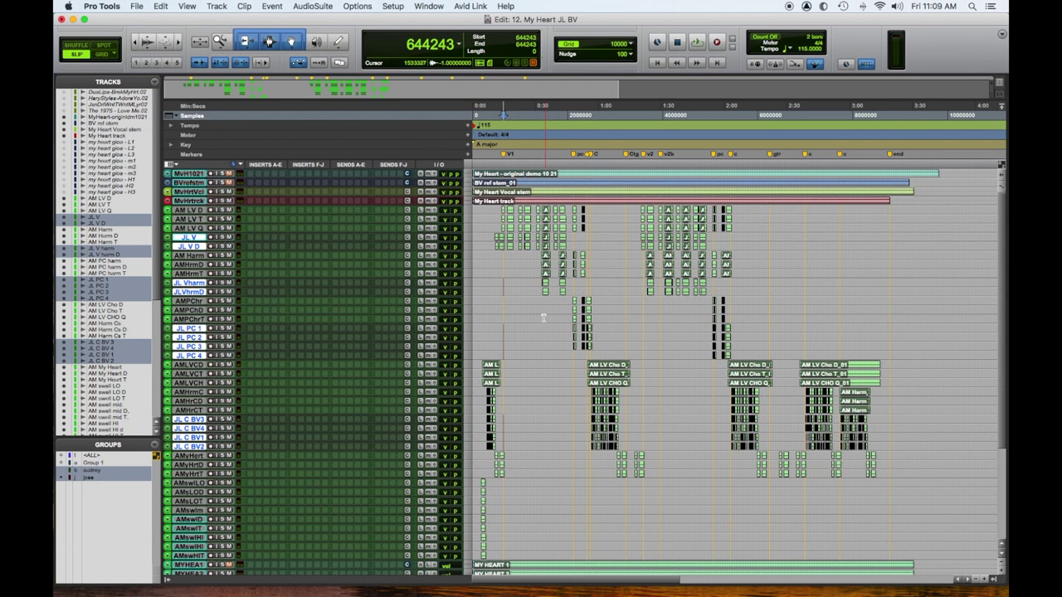
scroll(545, 316, down, 5)
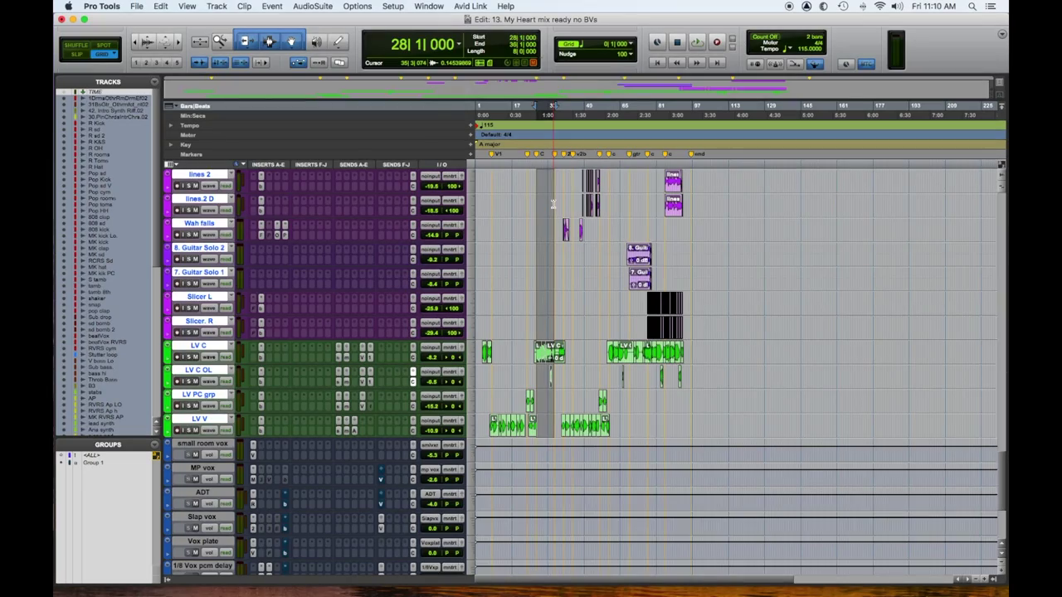
Step: Examine the 13. My Heart mix ready no BVs session from the drums, bass, synths and guitars through the lead vocals and effects tracks
scroll(551, 203, up, 15)
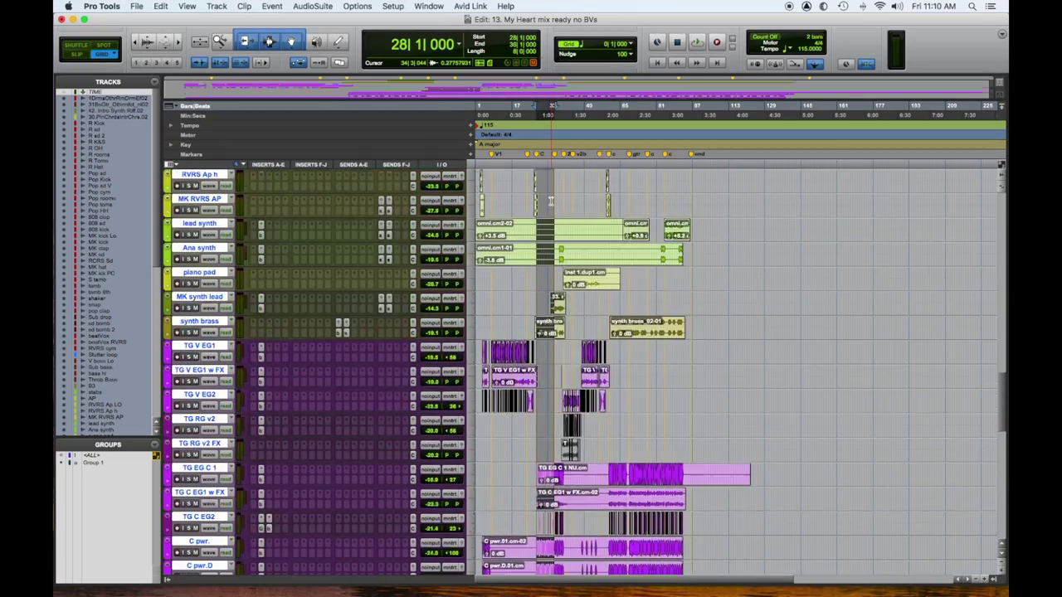
scroll(551, 203, up, 15)
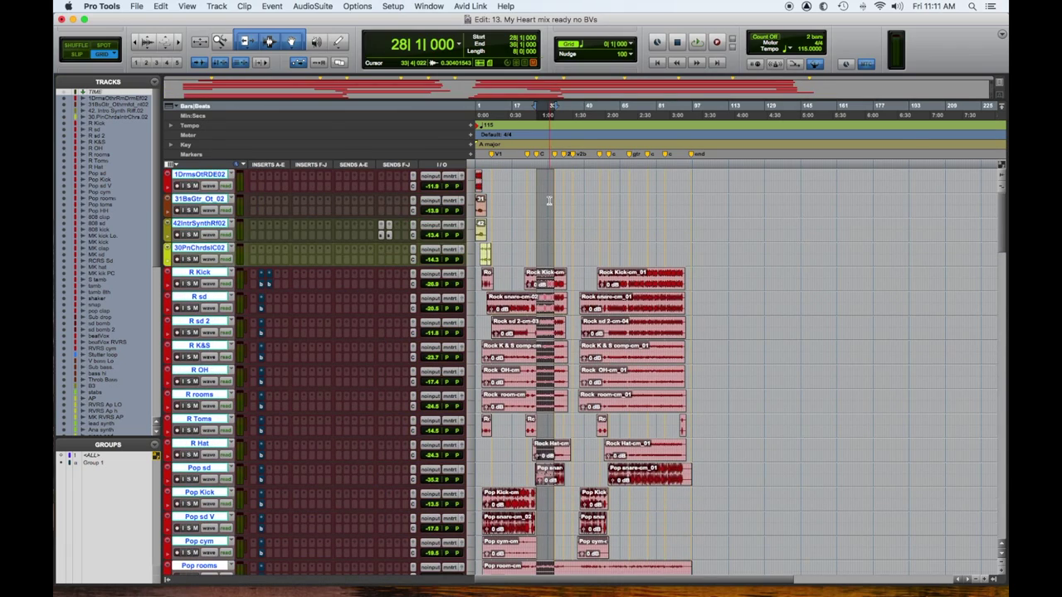
scroll(549, 200, down, 4)
scroll(548, 202, down, 11)
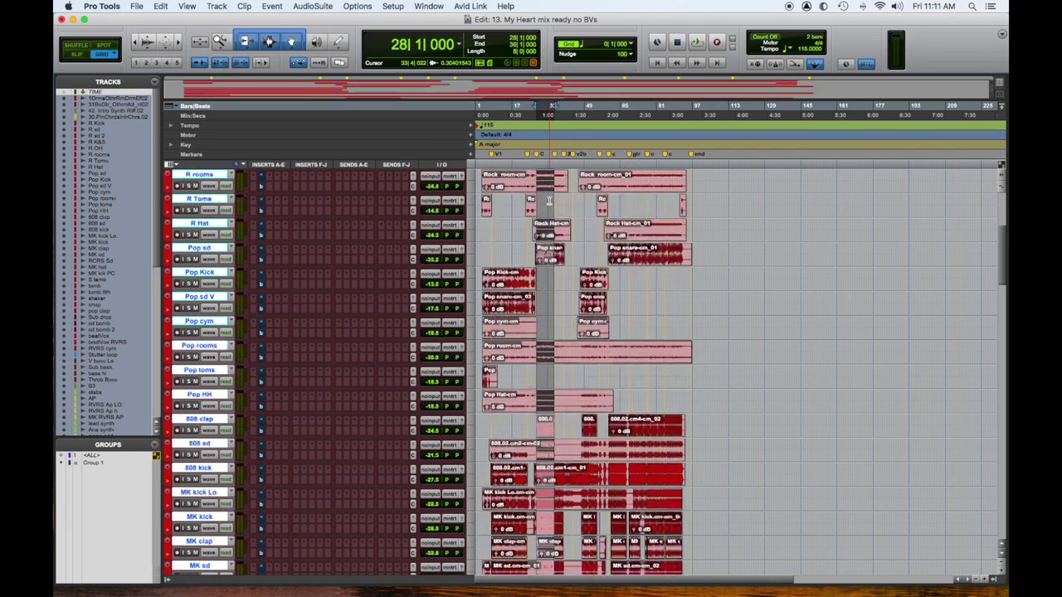
scroll(548, 202, down, 18)
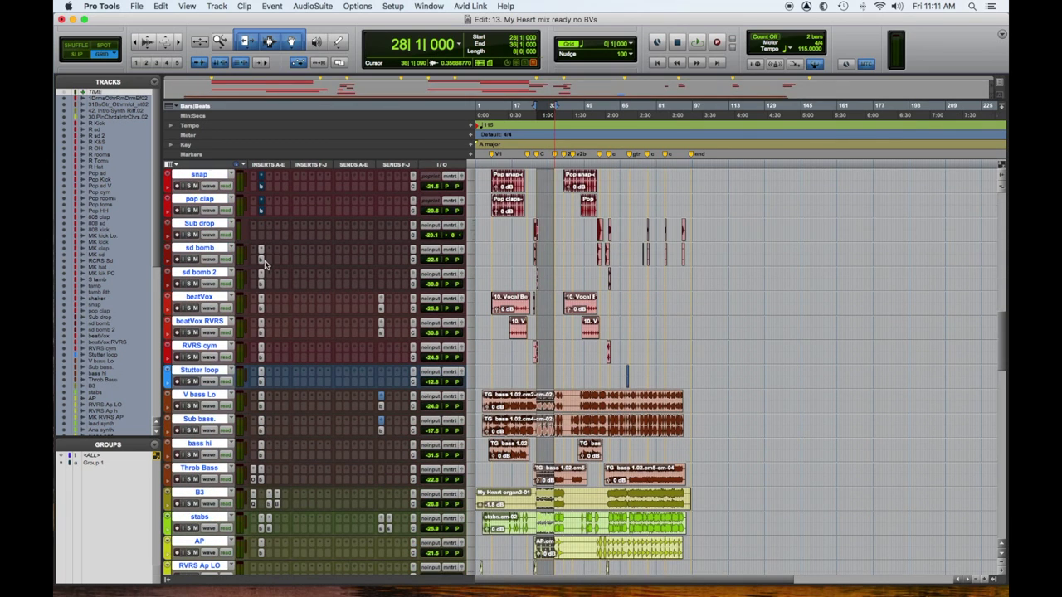
scroll(506, 323, down, 14)
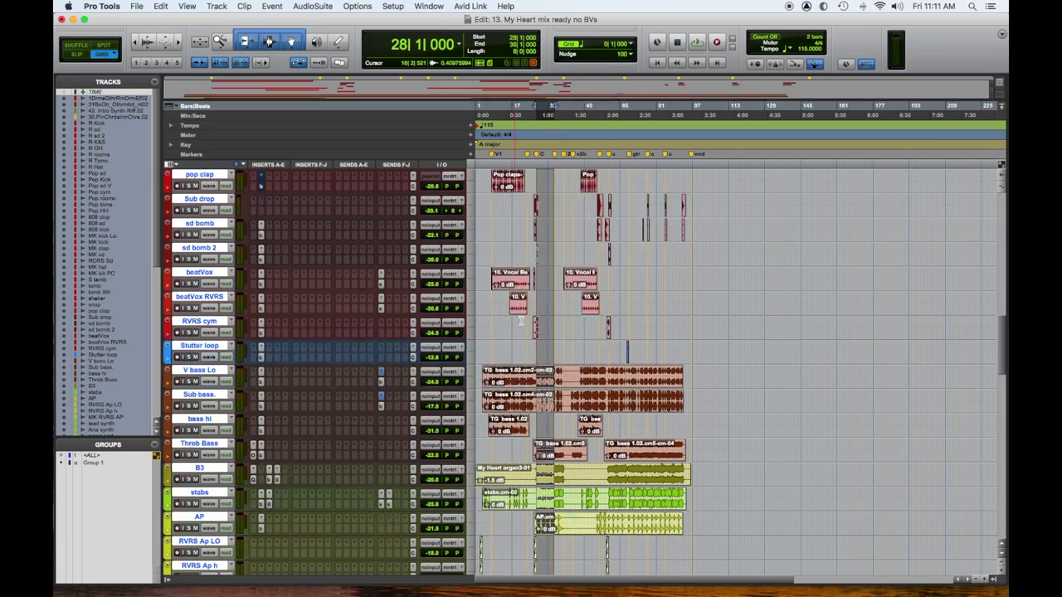
scroll(520, 321, down, 20)
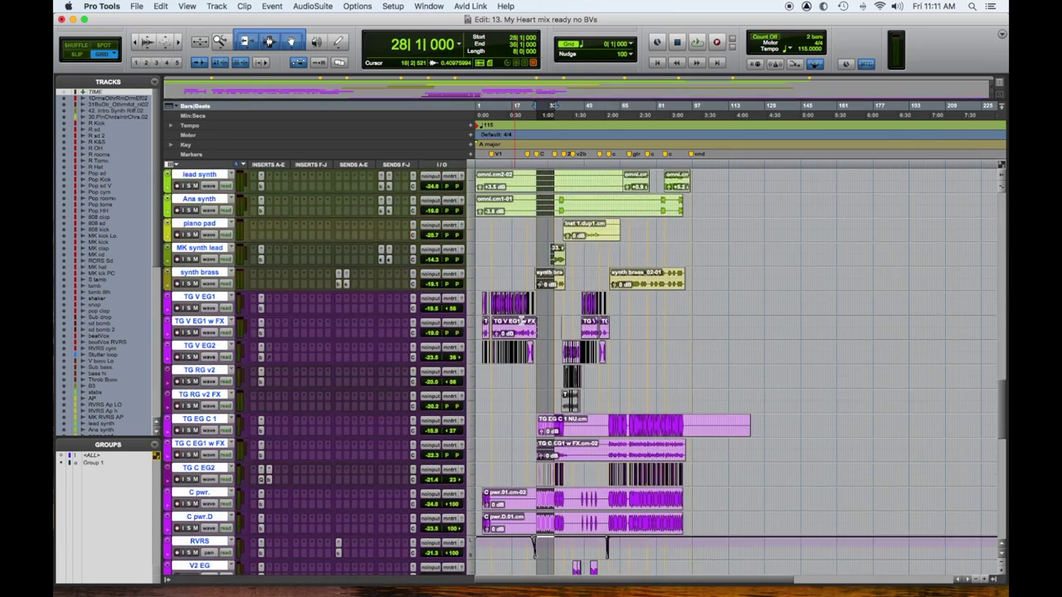
scroll(520, 320, down, 6)
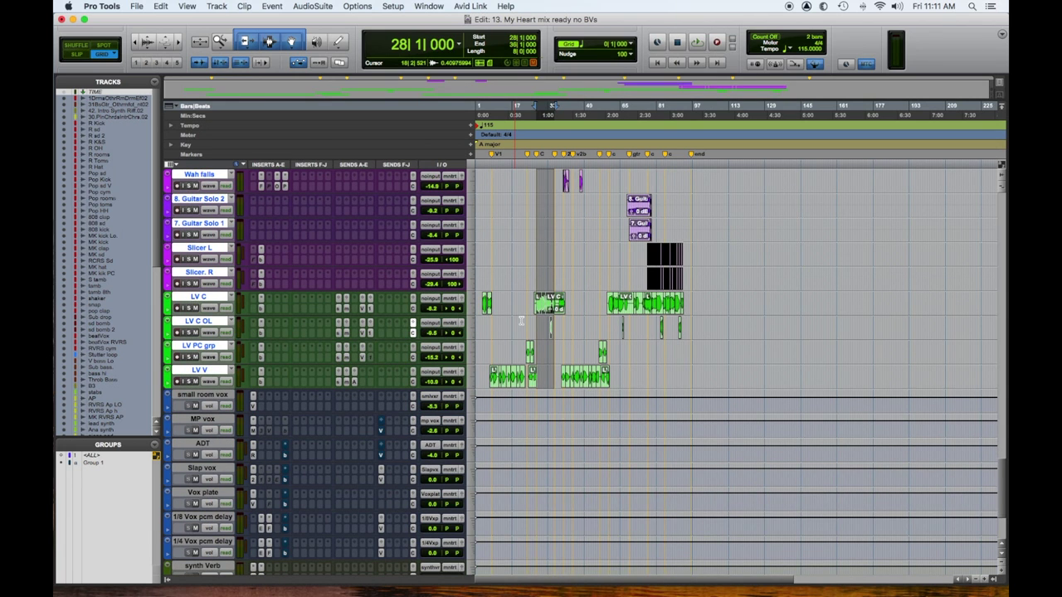
scroll(521, 320, down, 2)
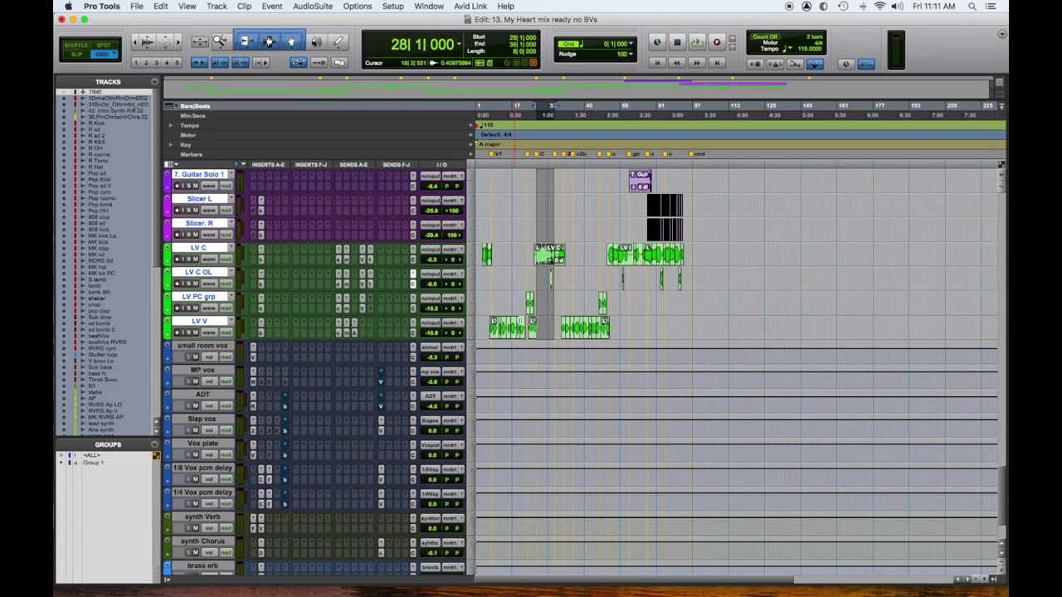
scroll(521, 320, down, 2)
scroll(521, 320, up, 5)
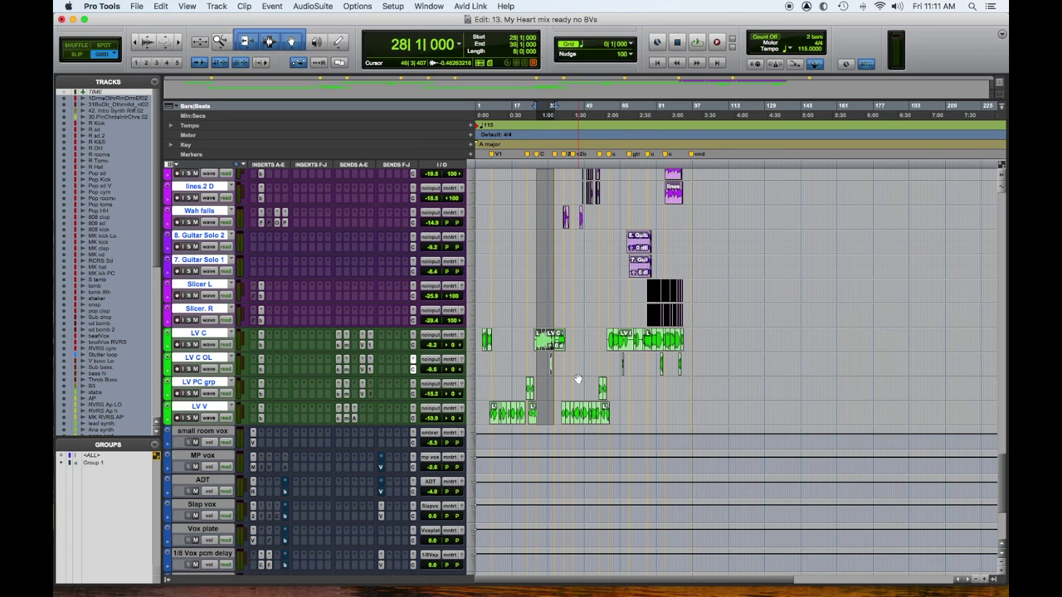
Step: Play the 14. My Heart Mix session from about bar 24 to audition the final mix into the chorus
scroll(550, 280, up, 10)
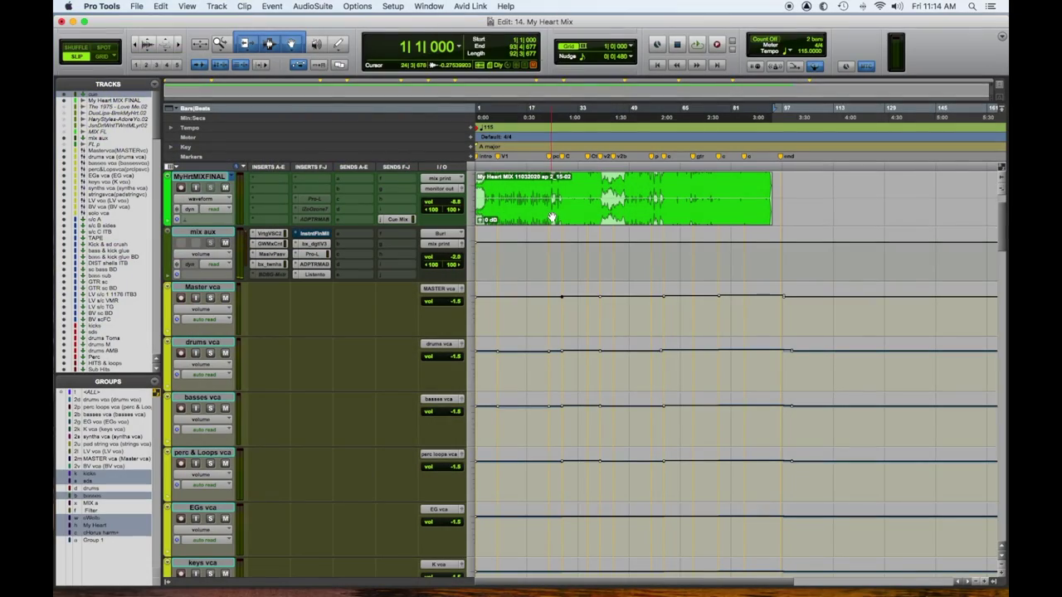
click(552, 214)
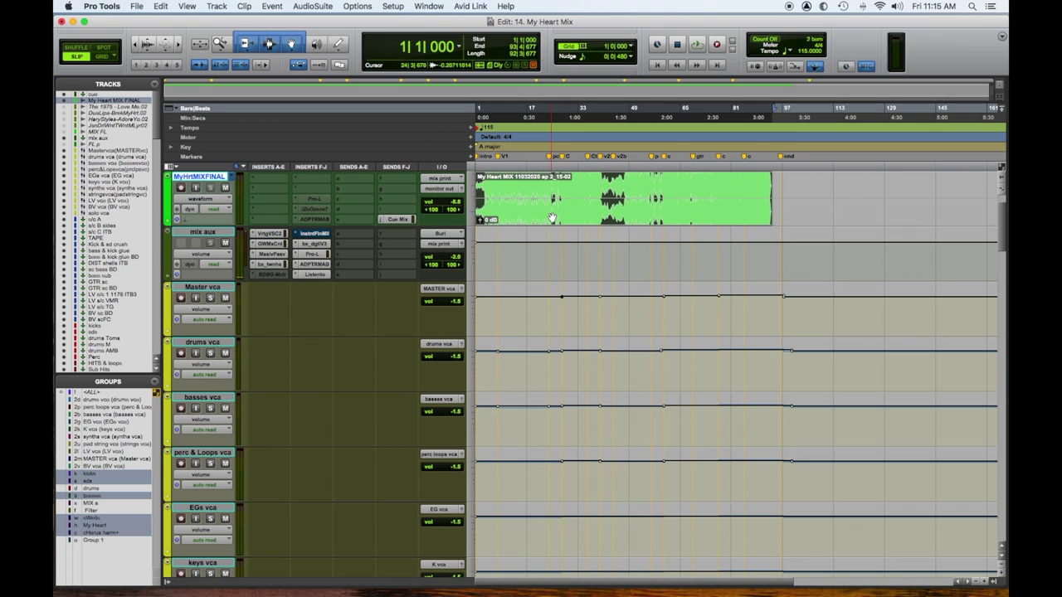
click(506, 193)
click(550, 183)
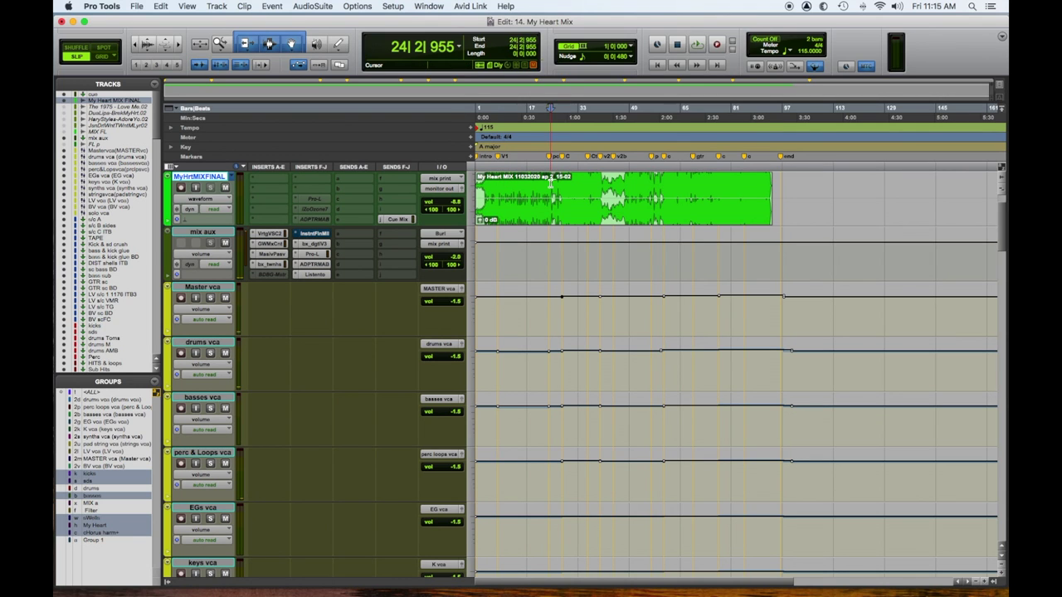
key(space)
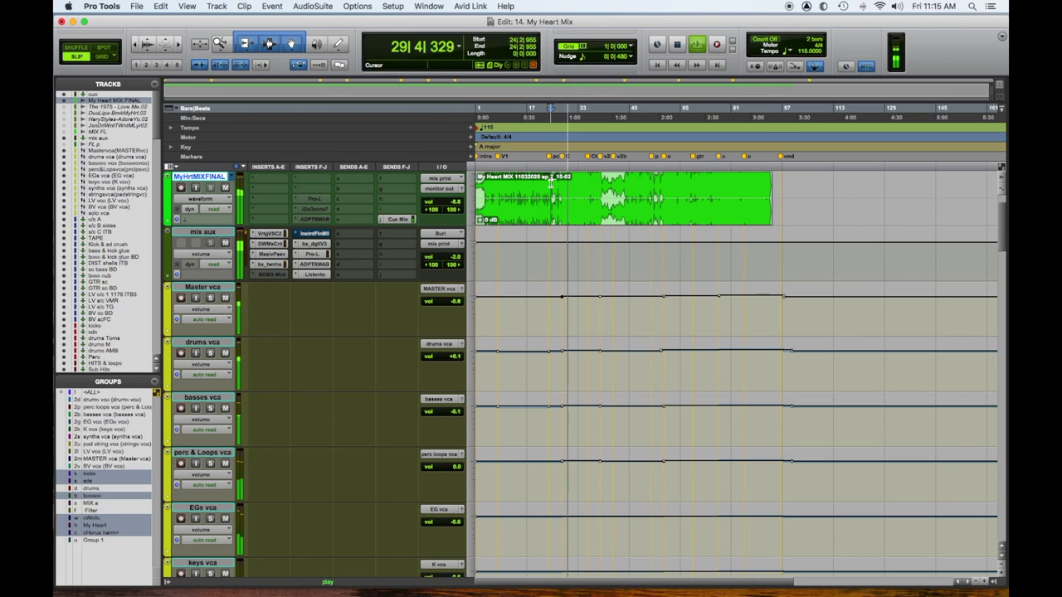
key(space)
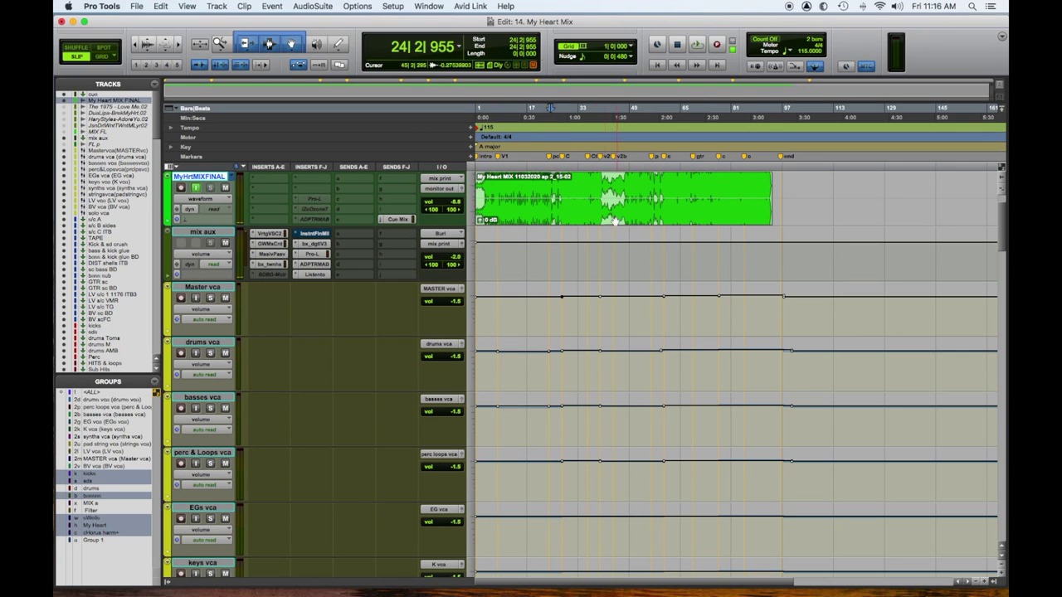
Step: Examine the mix structure from the Master and instrument VCA tracks through the sidechain, drum, bass, guitar and synth aux tracks
click(205, 235)
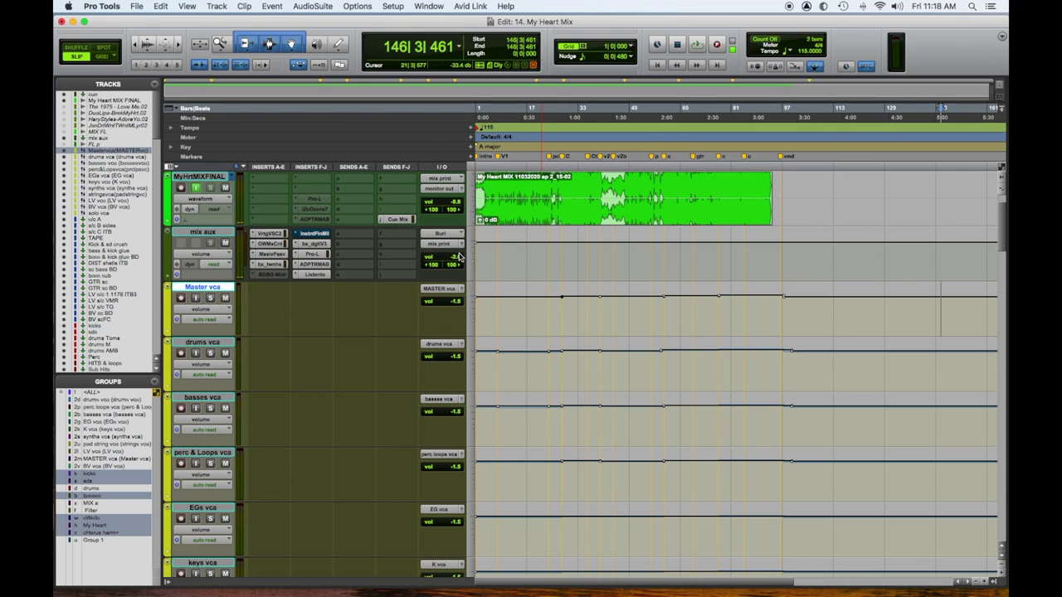
scroll(458, 258, down, 2)
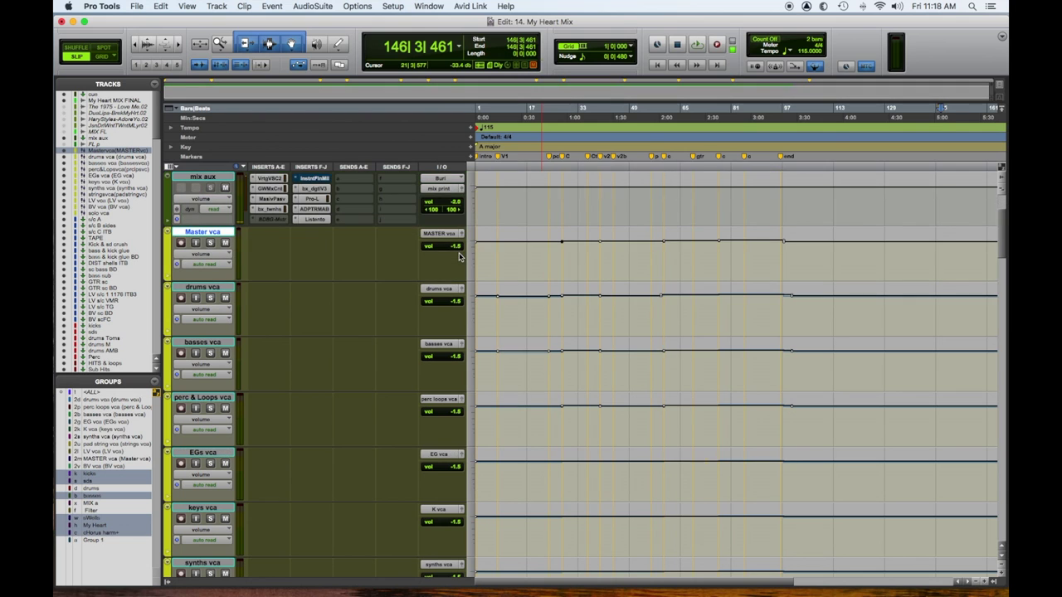
scroll(276, 260, down, 4)
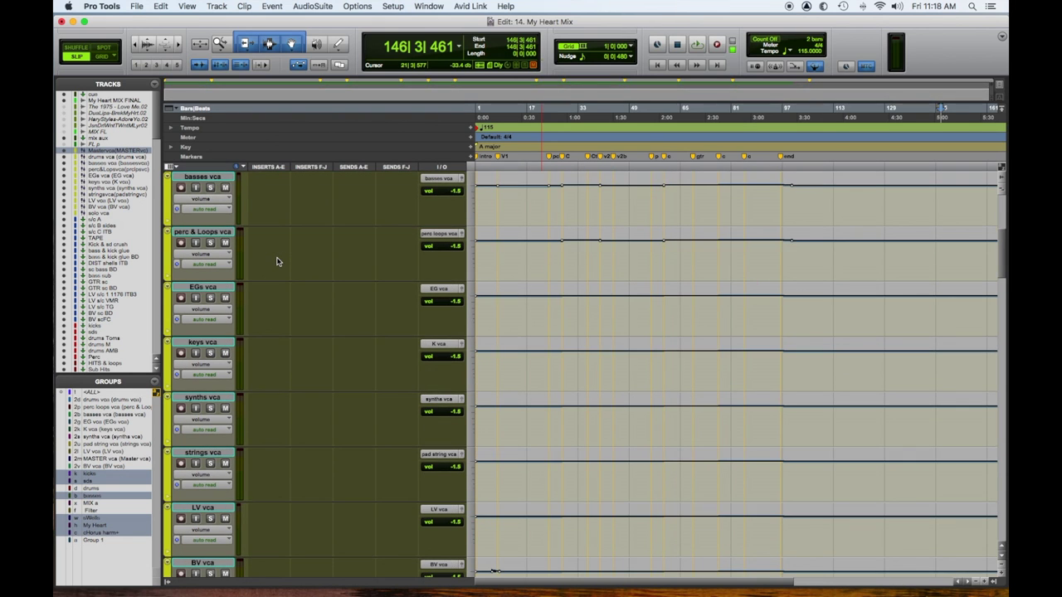
scroll(277, 262, down, 3)
scroll(277, 261, down, 6)
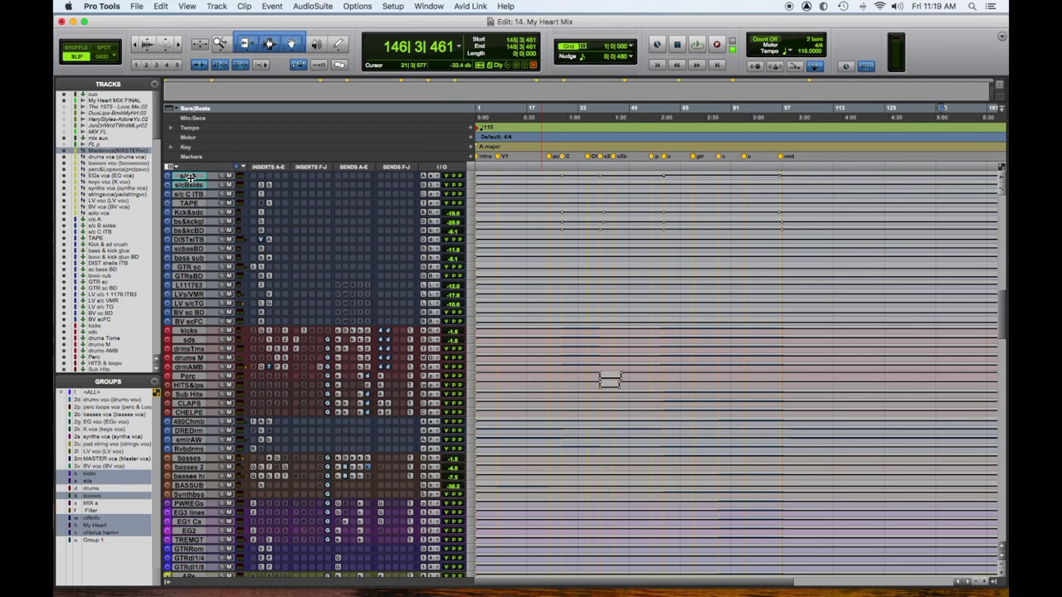
scroll(383, 277, down, 7)
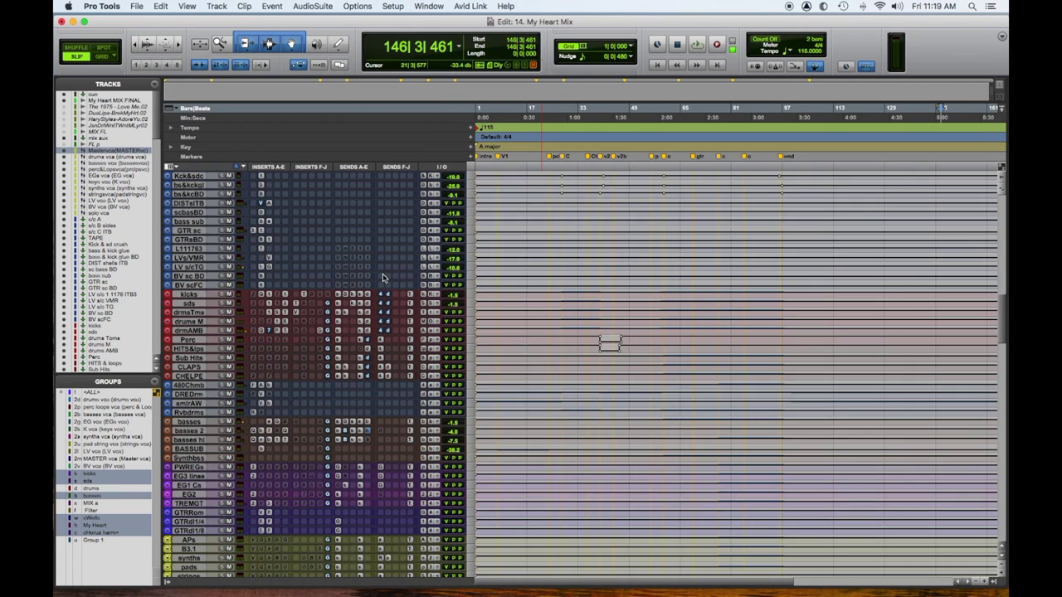
scroll(383, 277, down, 2)
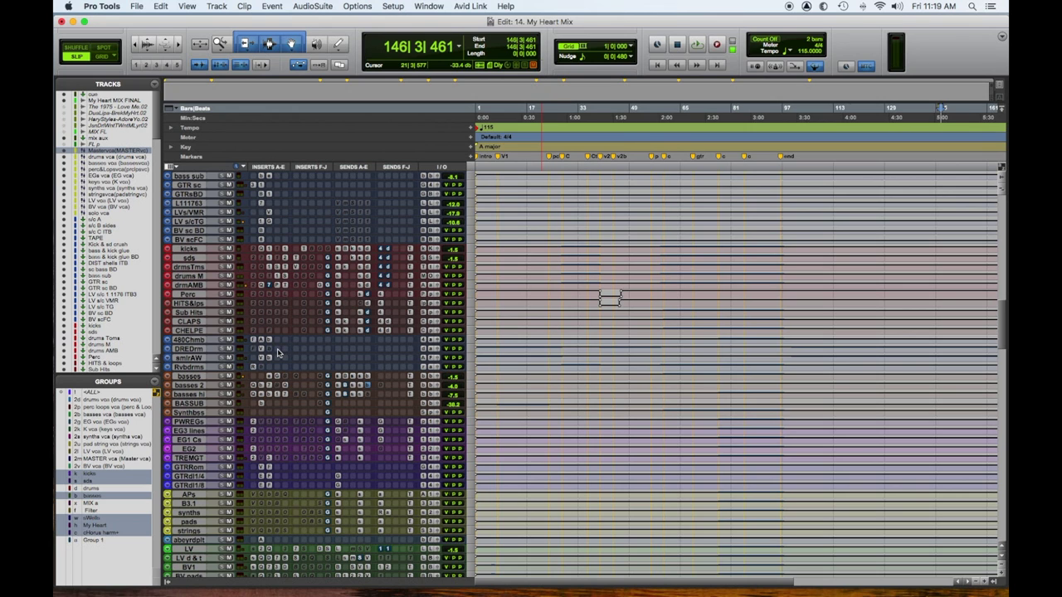
scroll(259, 322, down, 4)
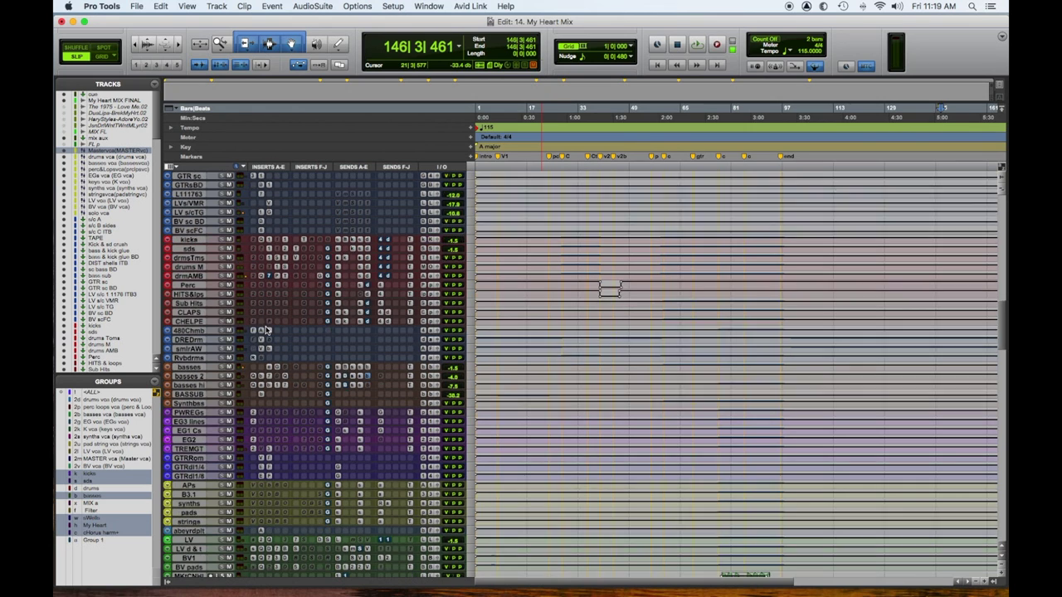
Step: Examine the vocal tracks from LV and the BV aux tracks through the AM and JL layers to the swell tracks
scroll(266, 331, down, 14)
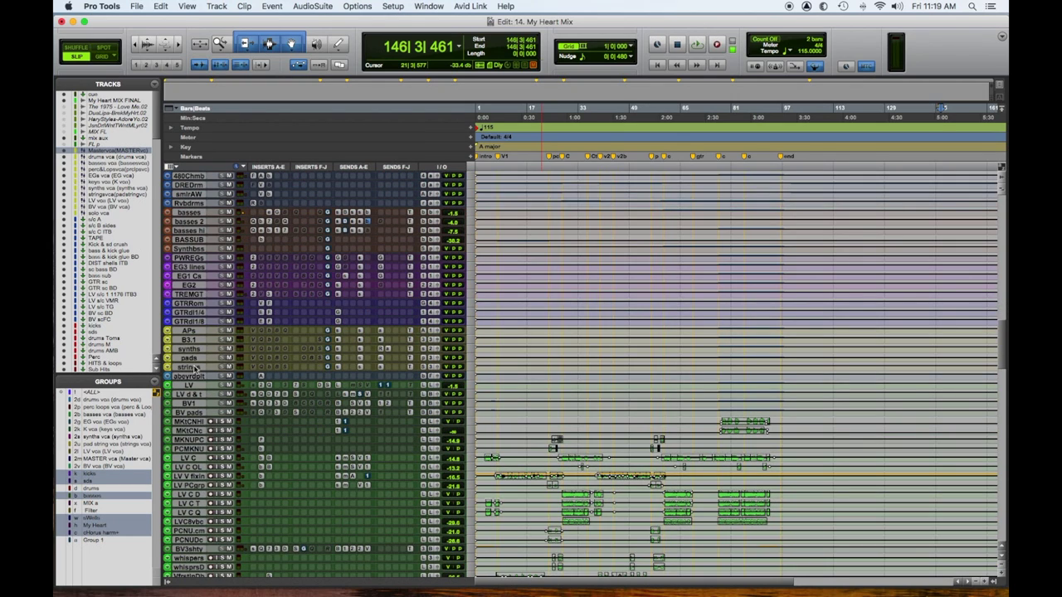
scroll(307, 350, down, 19)
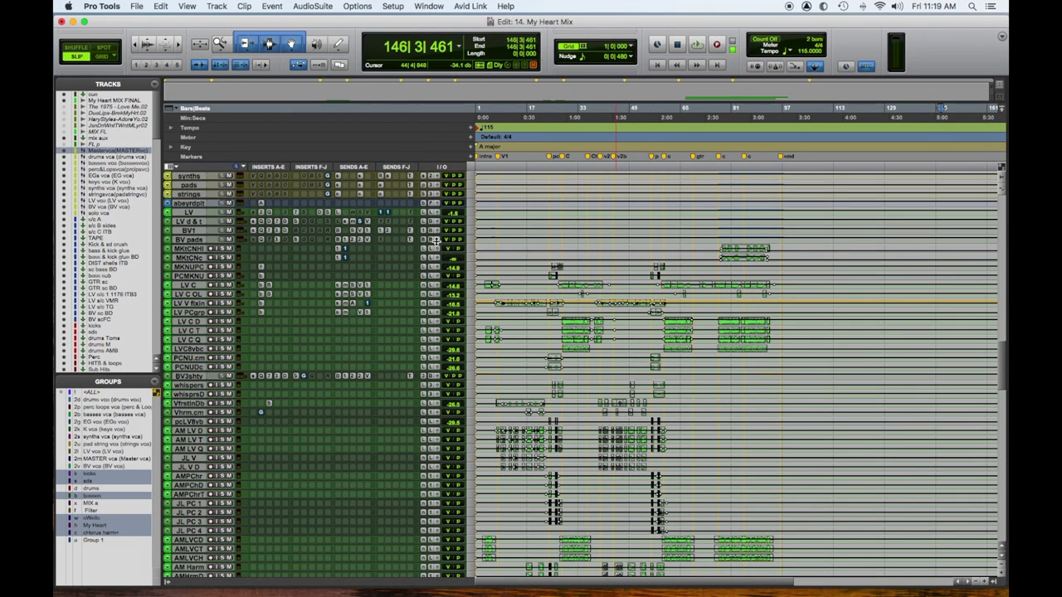
scroll(446, 332, down, 18)
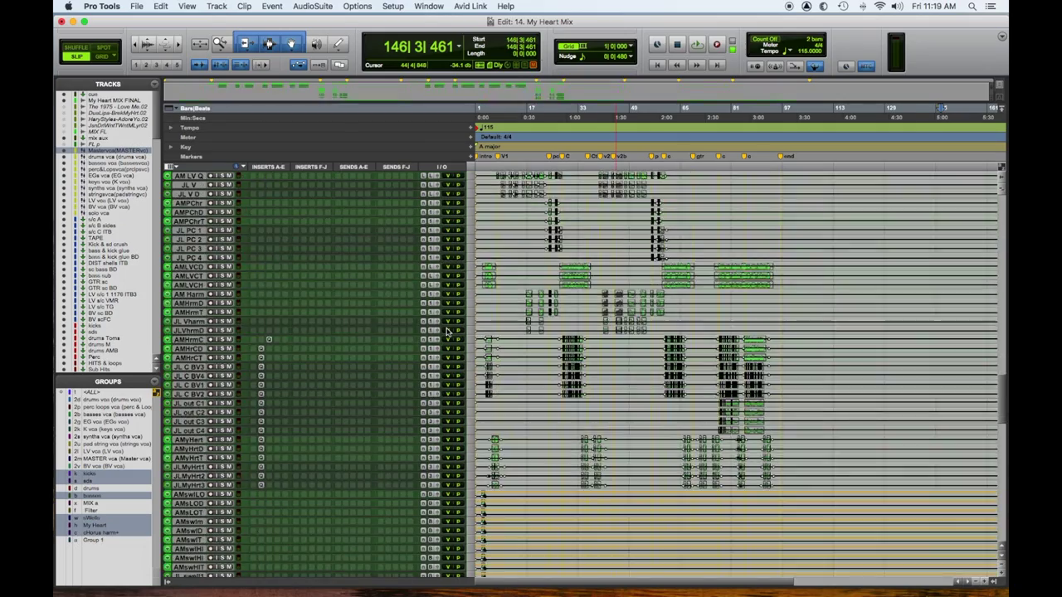
scroll(447, 331, down, 10)
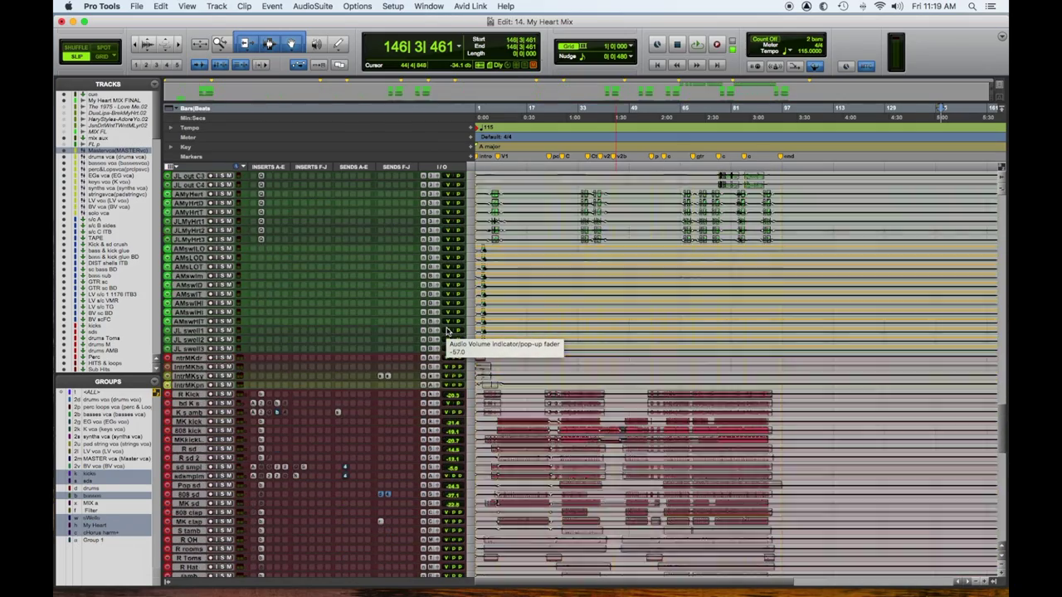
Step: Open the Instant Flanger Mk II on the mix aux track and move its window clear of the final mix waveform
scroll(446, 332, up, 20)
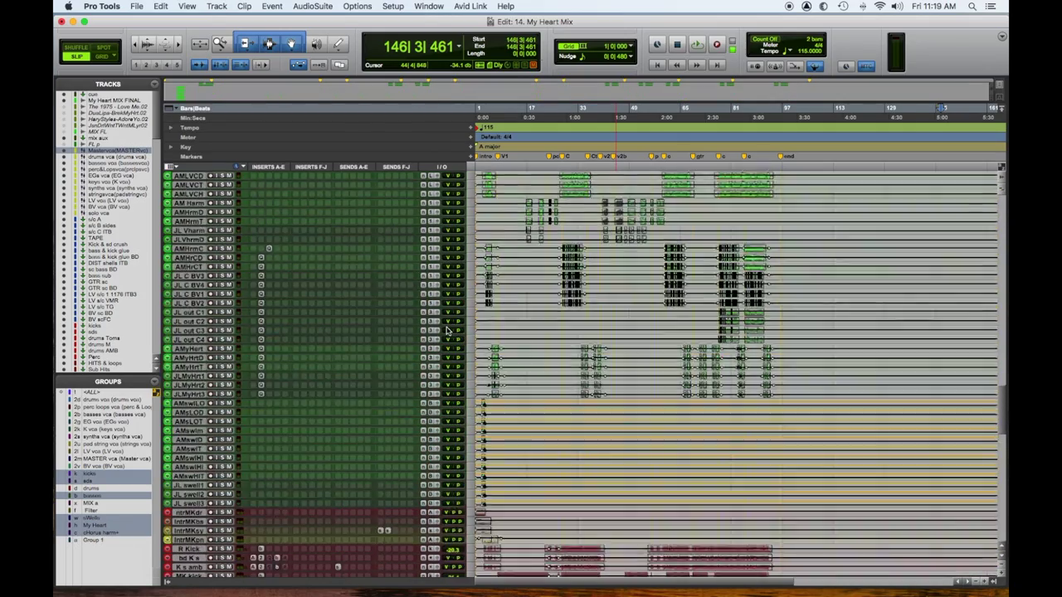
scroll(446, 331, down, 20)
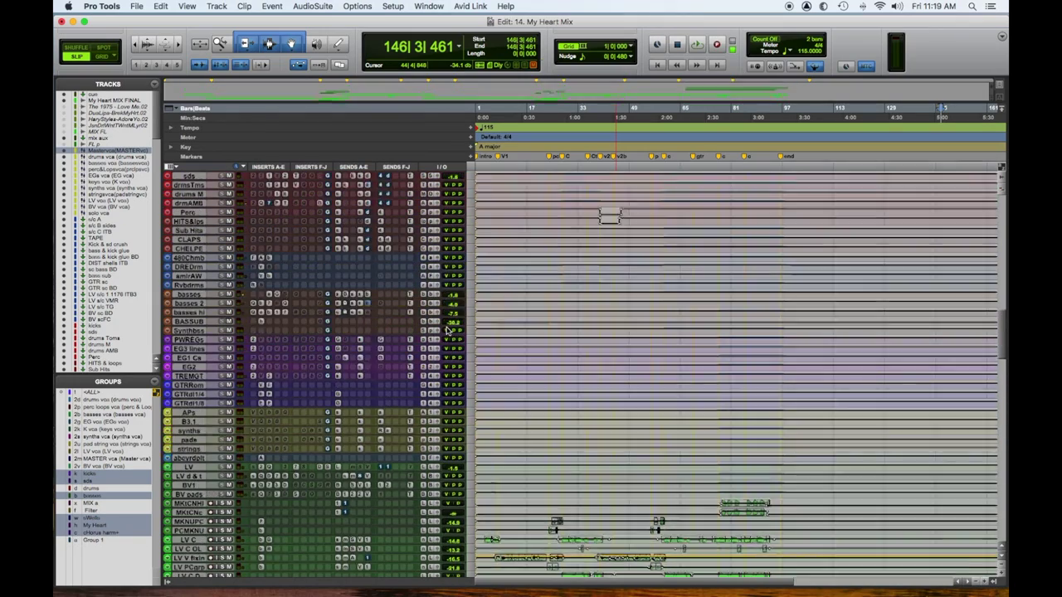
scroll(446, 331, up, 10)
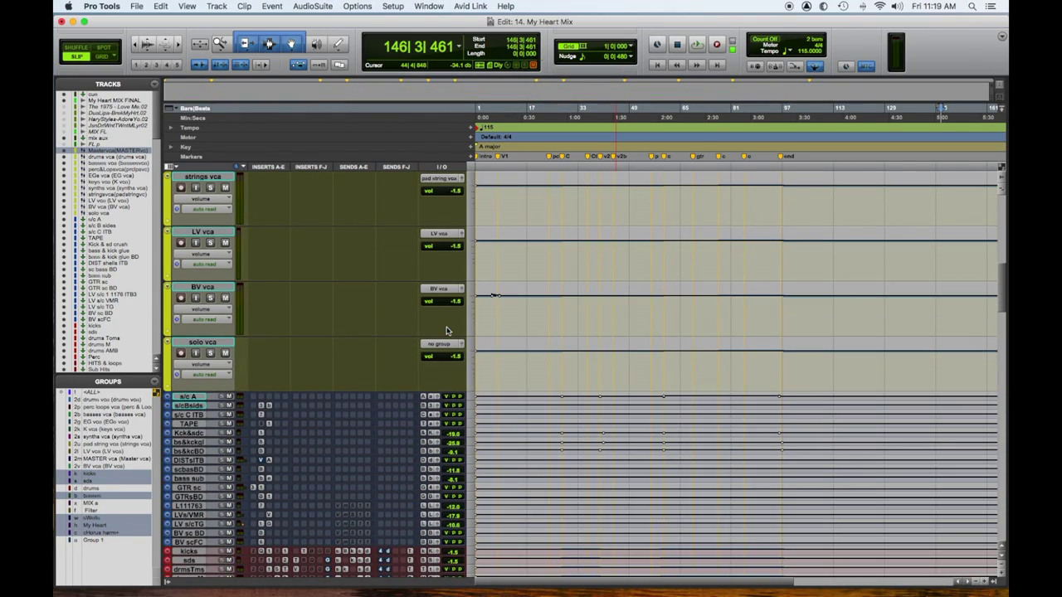
scroll(446, 332, up, 10)
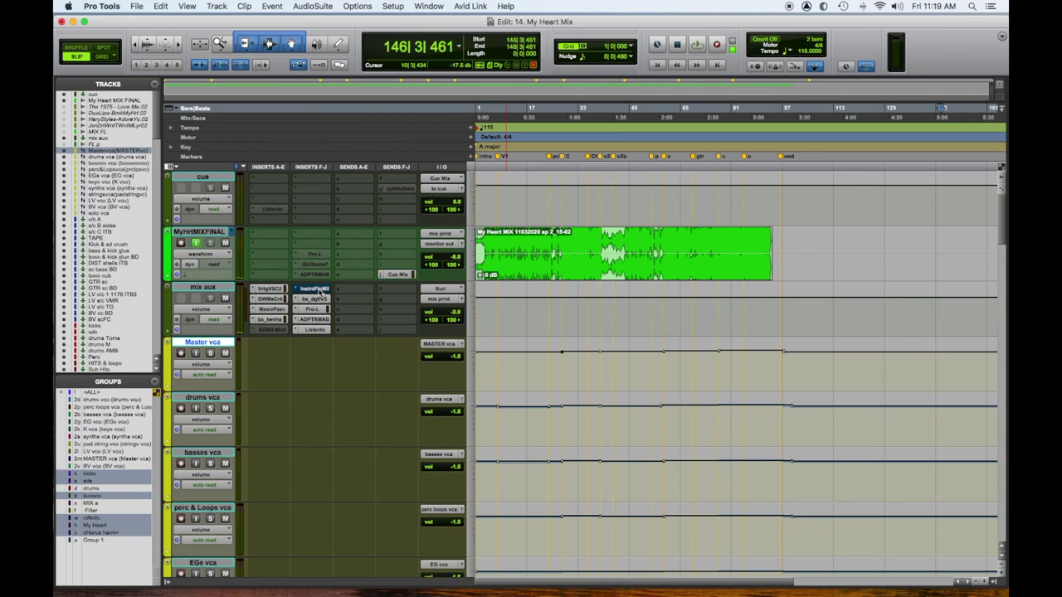
click(316, 290)
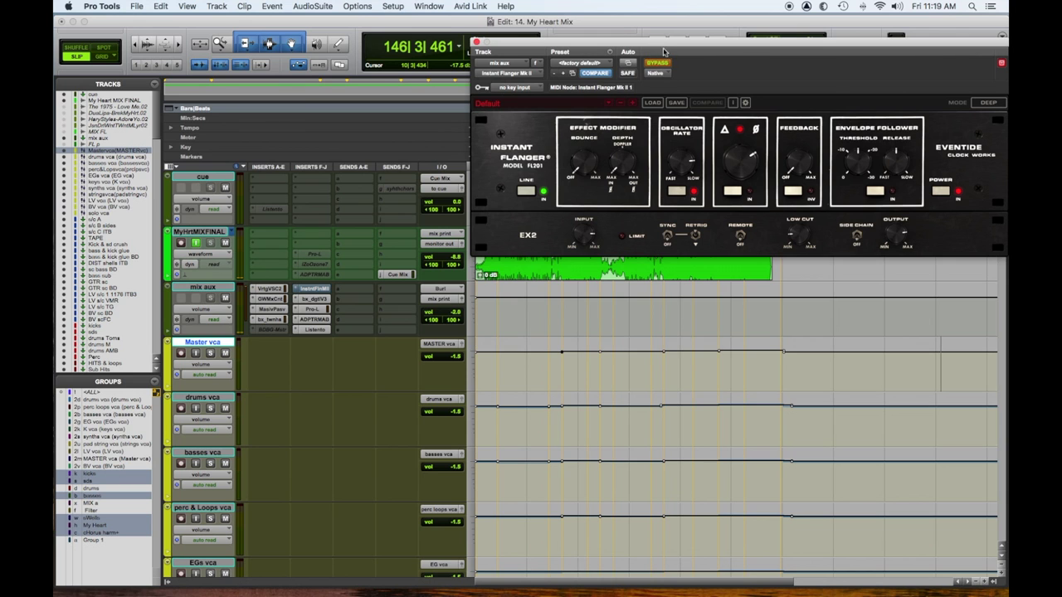
drag(666, 41, 573, 374)
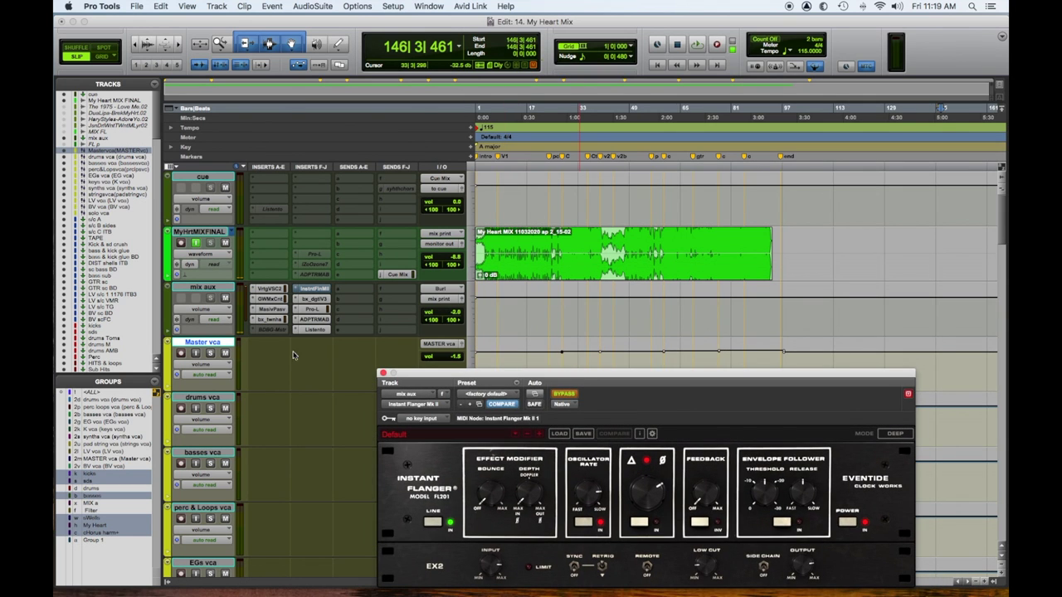
Step: Show the flanger's Master Bypass automation on the mix aux track and play the automated part of the intro
click(218, 312)
click(381, 355)
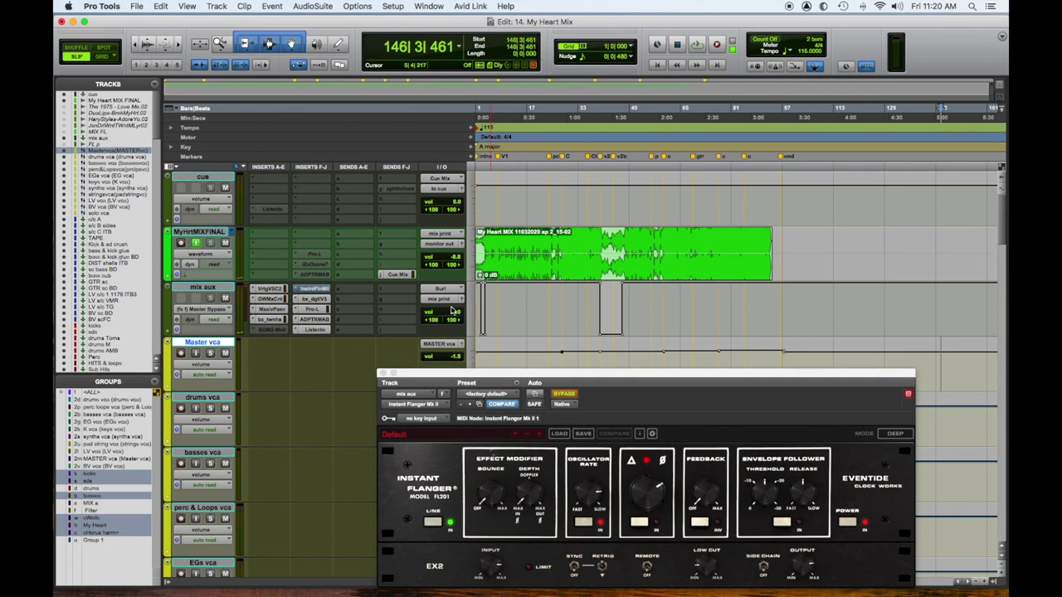
drag(490, 305, 481, 304)
key(space)
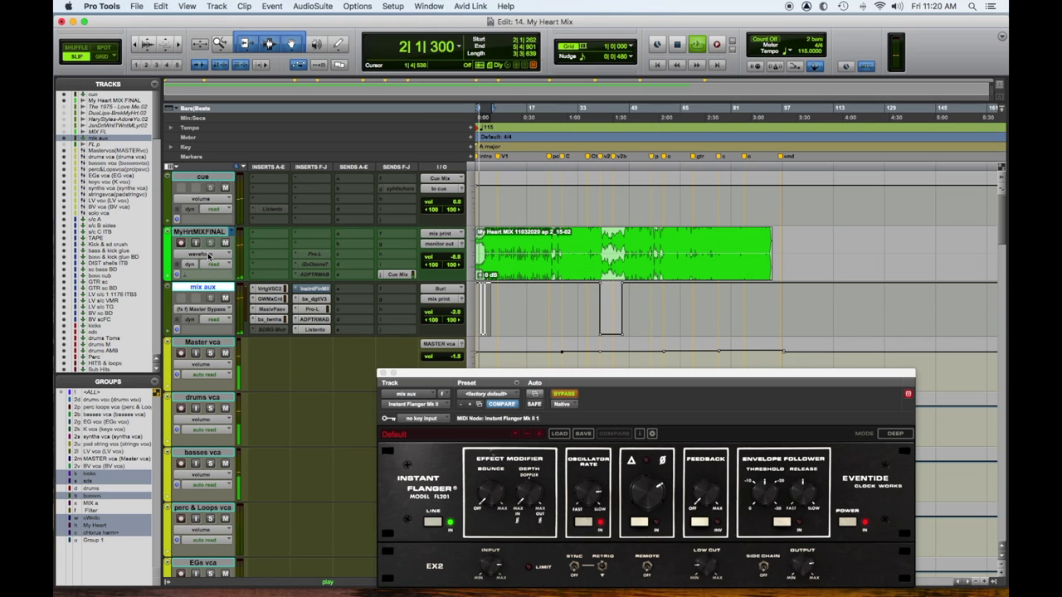
Step: Play the mix from bar 38 to audition the flanger's Master Bypass automation in verse 2
key(super+bracketright)
key(super+bracketright)
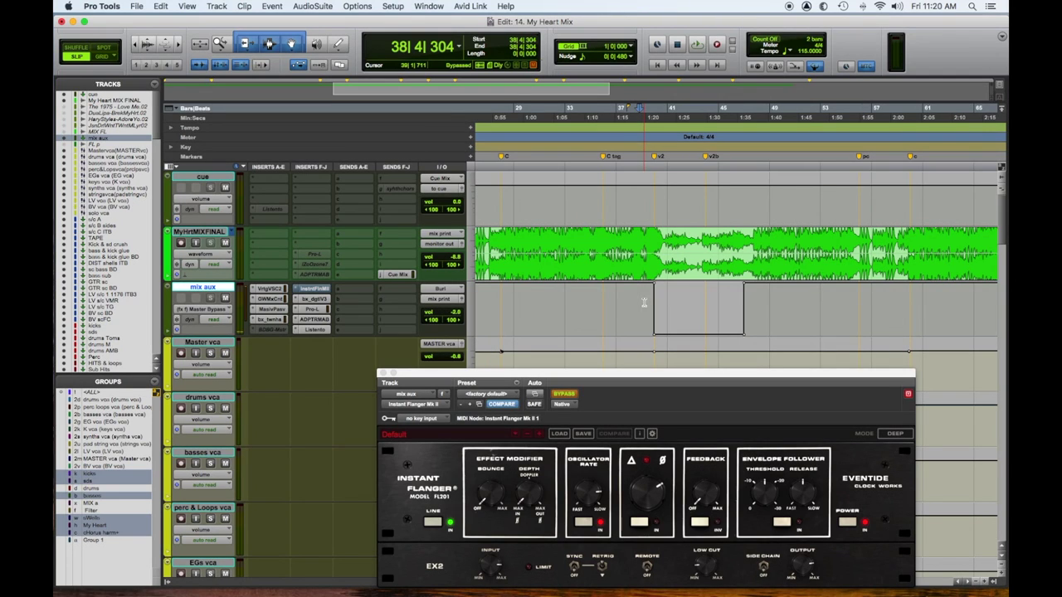
key(space)
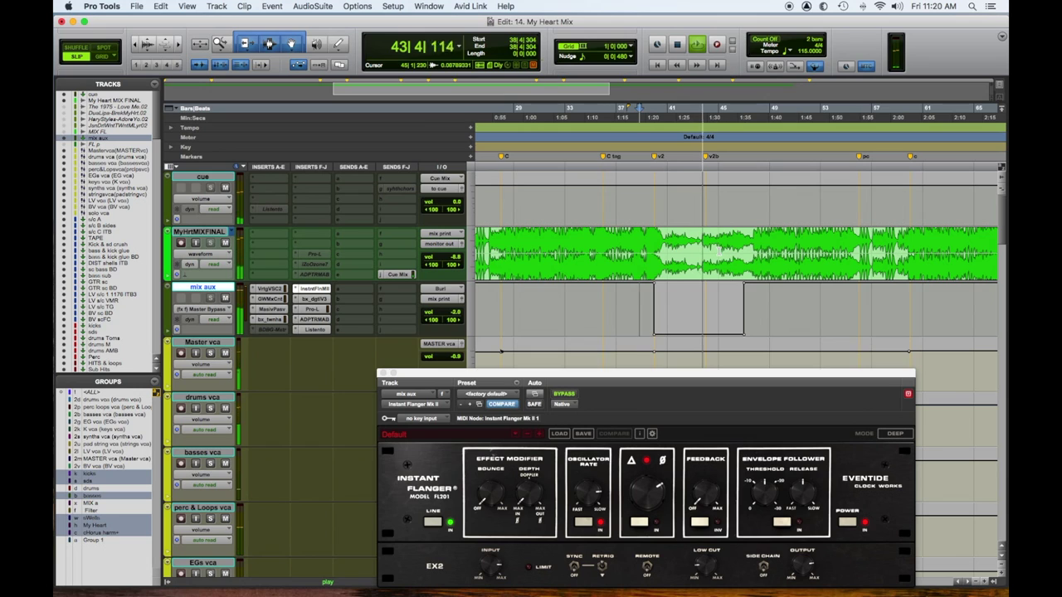
click(646, 299)
key(space)
Step: Replay verse 2 from bar 39, toggling the Instant Flanger's bypass to compare the sound, and close the plug-in window
click(647, 299)
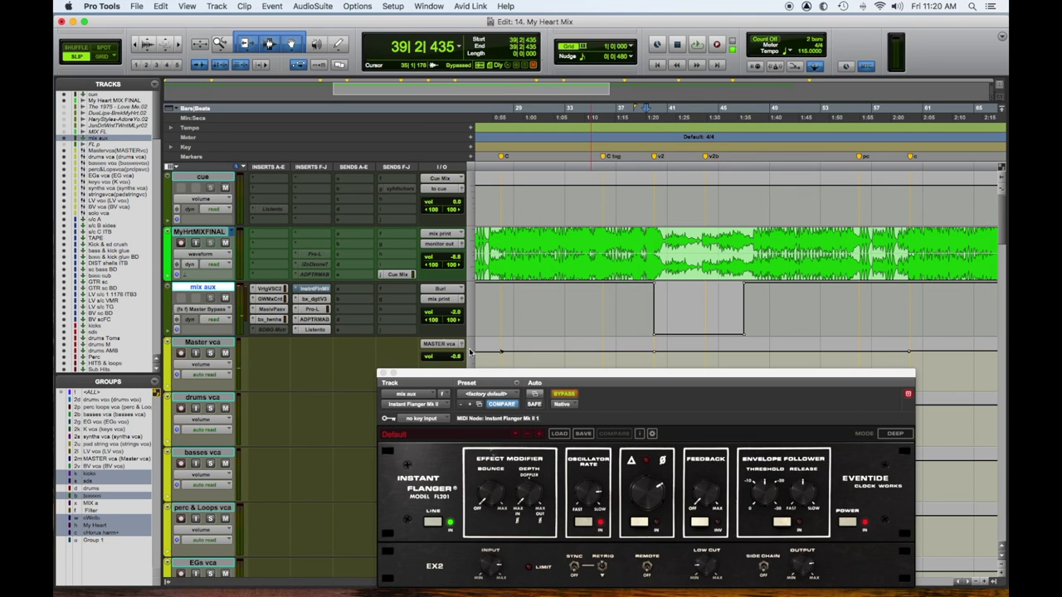
key(space)
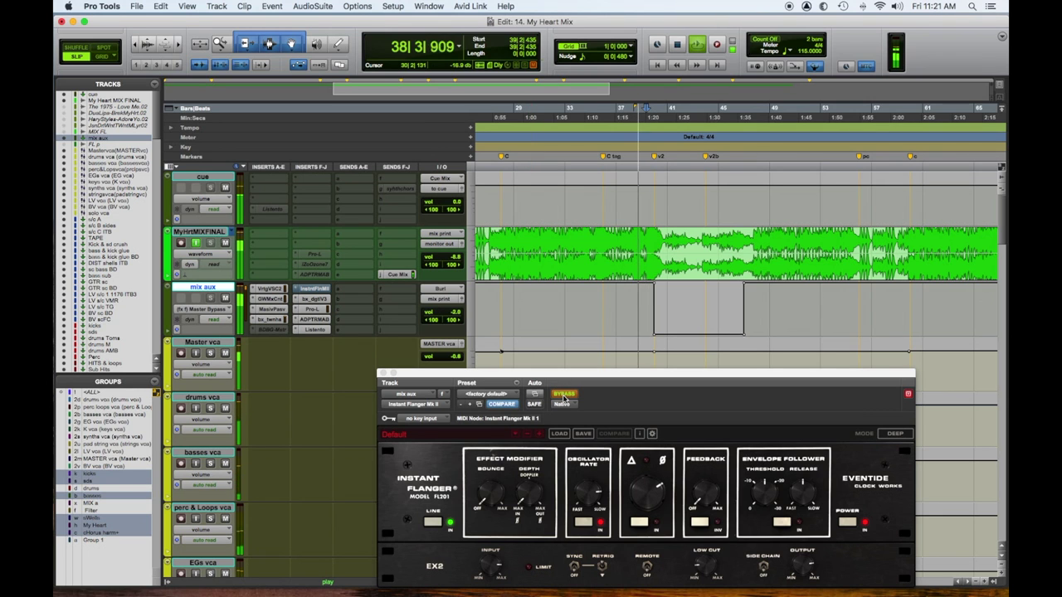
drag(598, 375, 529, 299)
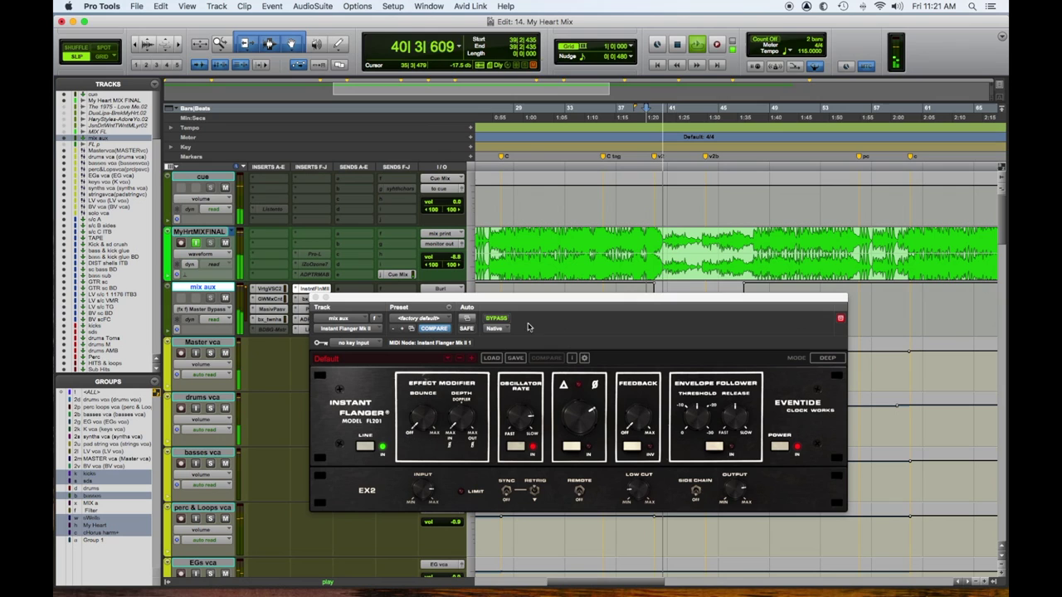
click(496, 319)
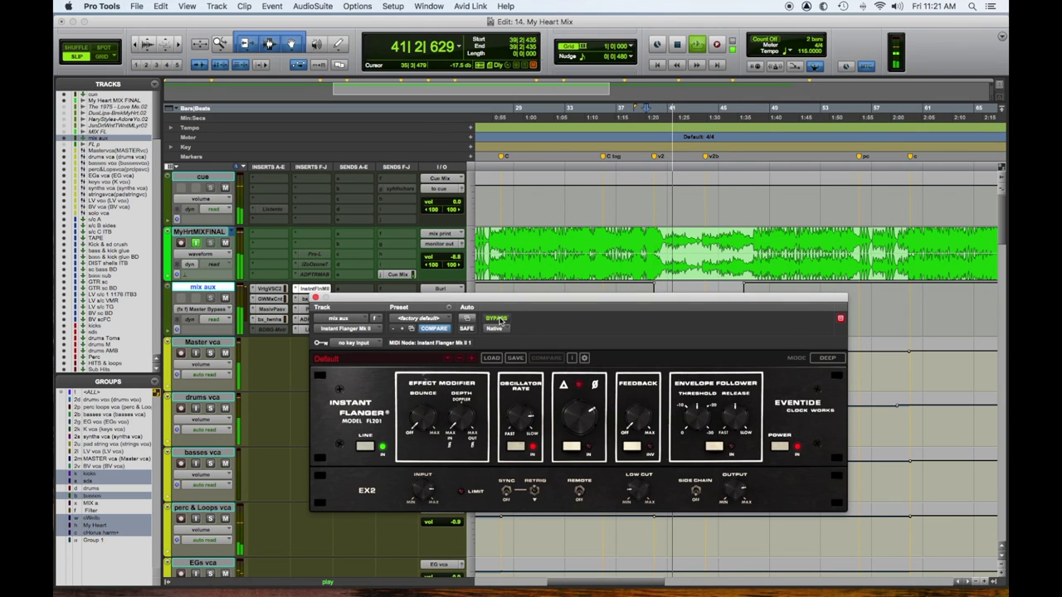
click(497, 320)
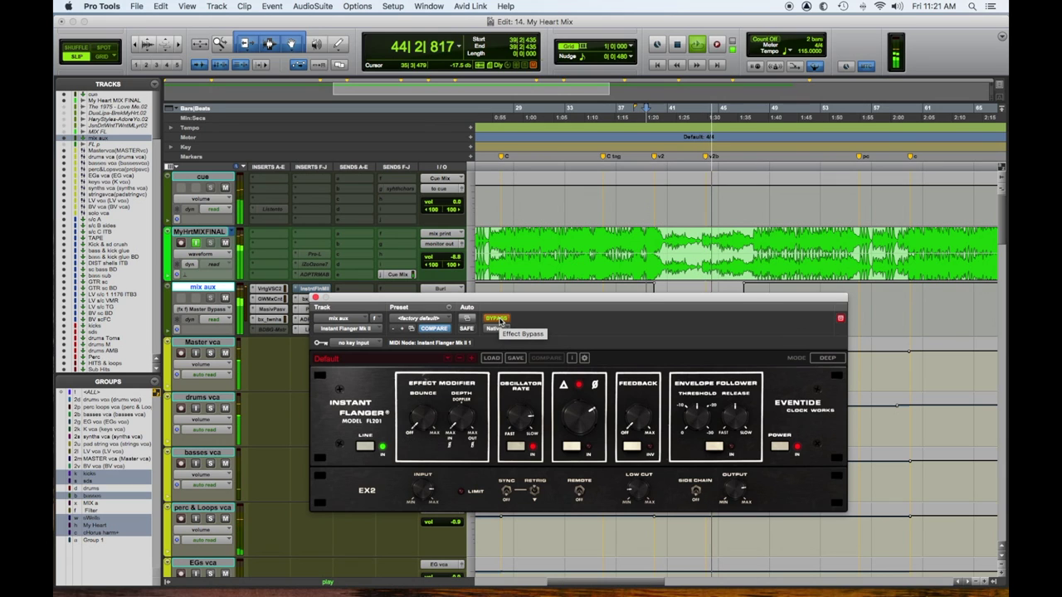
click(497, 320)
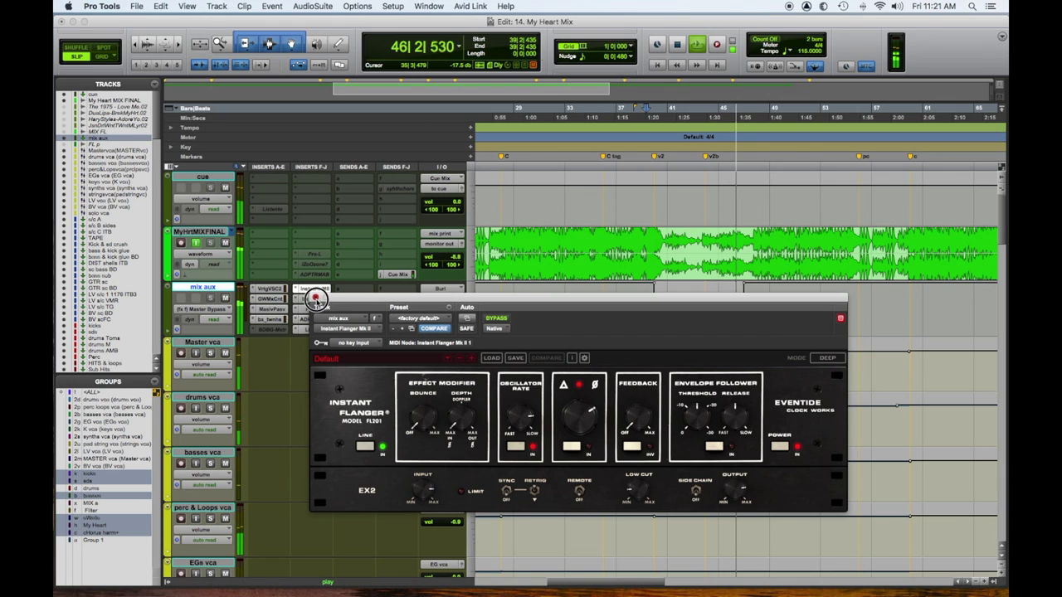
click(315, 297)
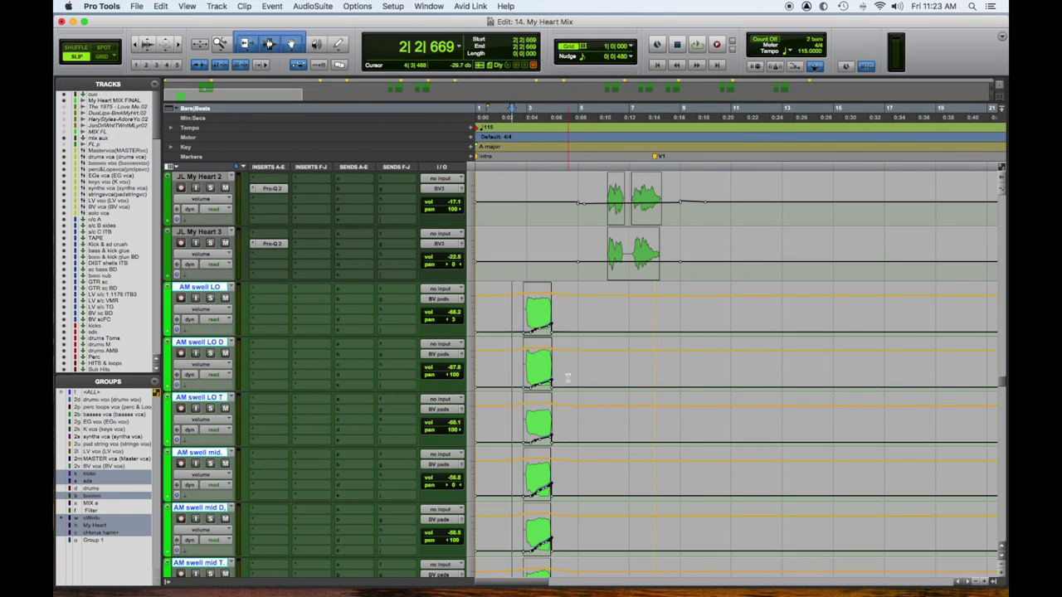
Step: Examine the intro swell tracks from AM swell LO through AM swell HI T to JL swell 3
scroll(523, 365, down, 4)
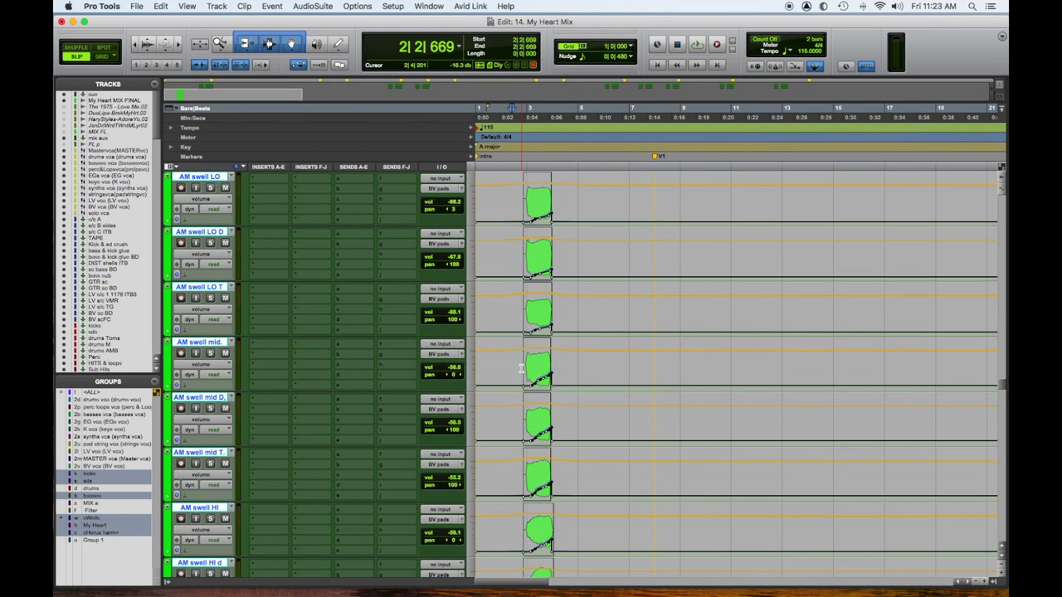
scroll(523, 365, down, 4)
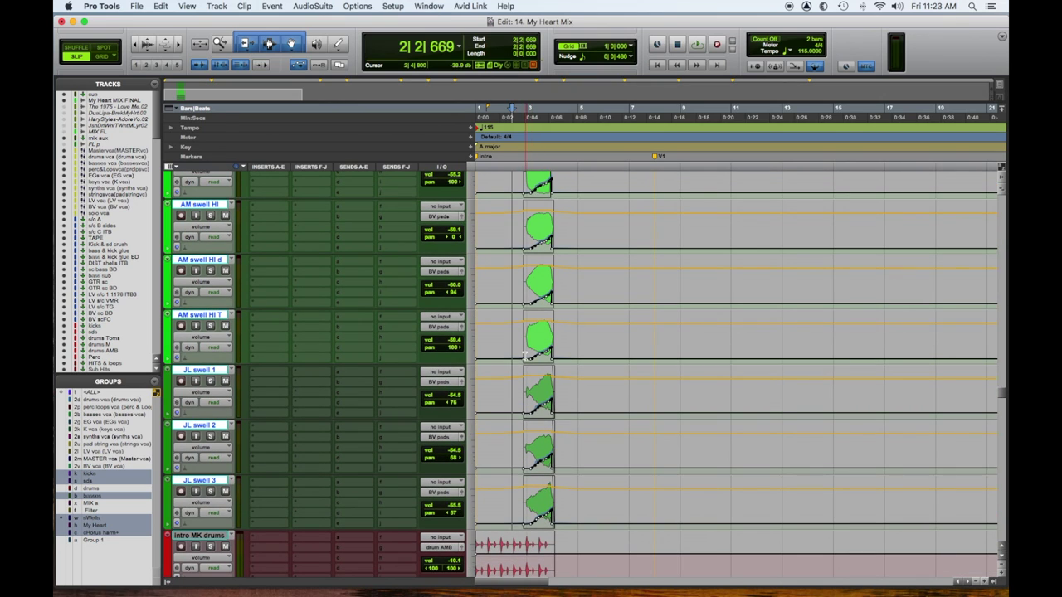
Step: Play the intro from beat 4 of bar 2 to audition the AM and JL vocal swells and their volume automation
click(524, 355)
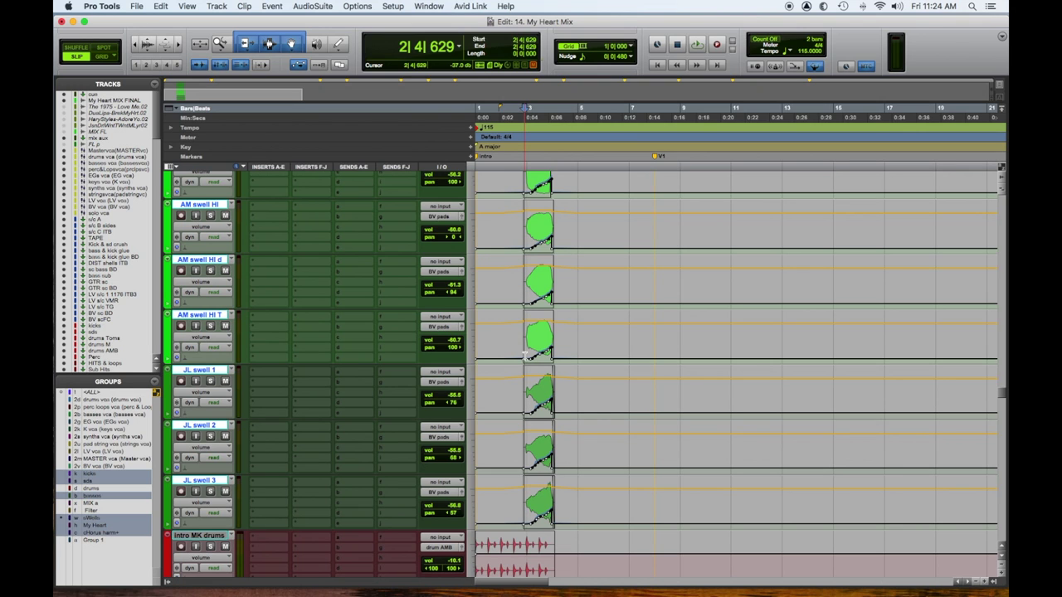
key(space)
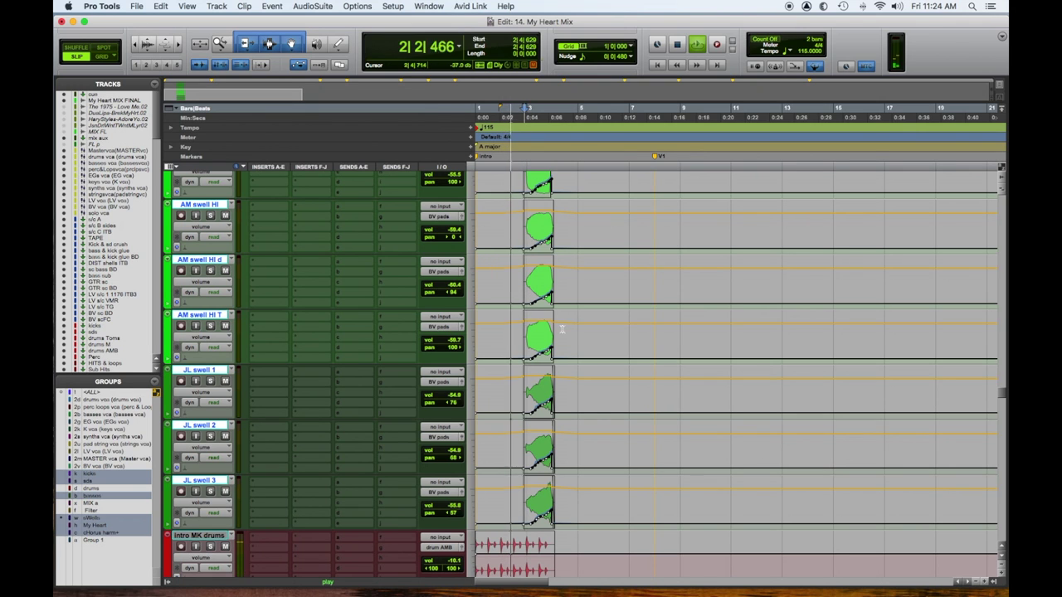
scroll(521, 273, up, 2)
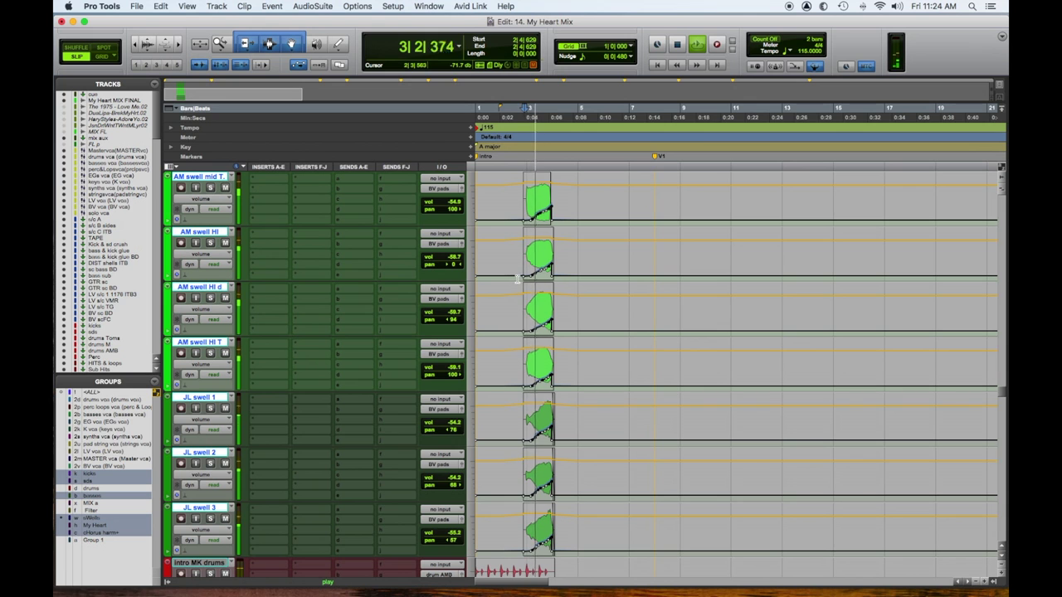
key(space)
Step: Show the lead vocal tracks across the whole song and play the mix from bar 6 into verse 1
scroll(533, 296, down, 10)
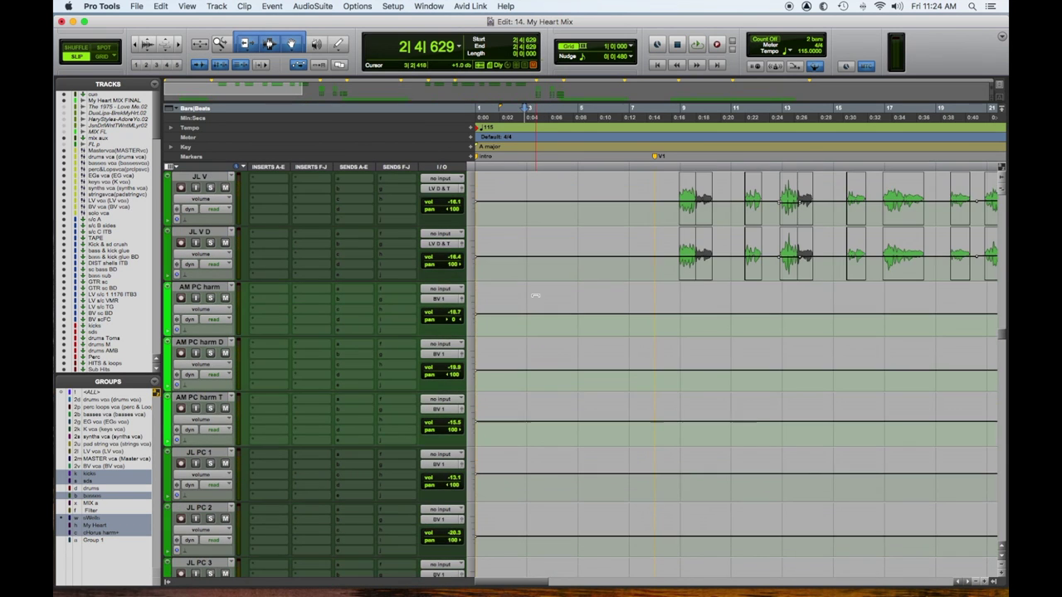
scroll(535, 295, down, 15)
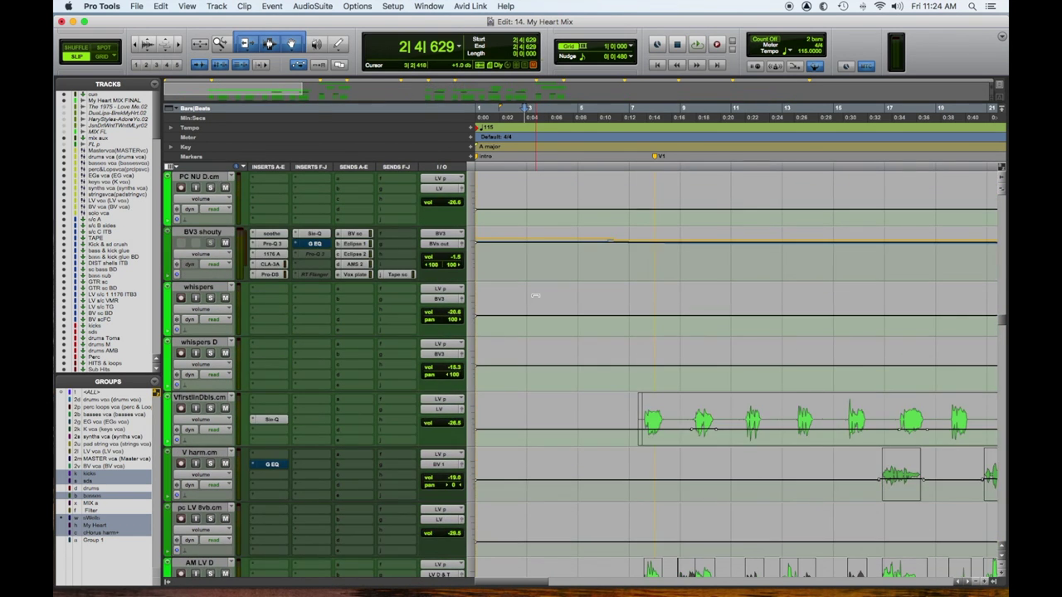
scroll(535, 295, up, 10)
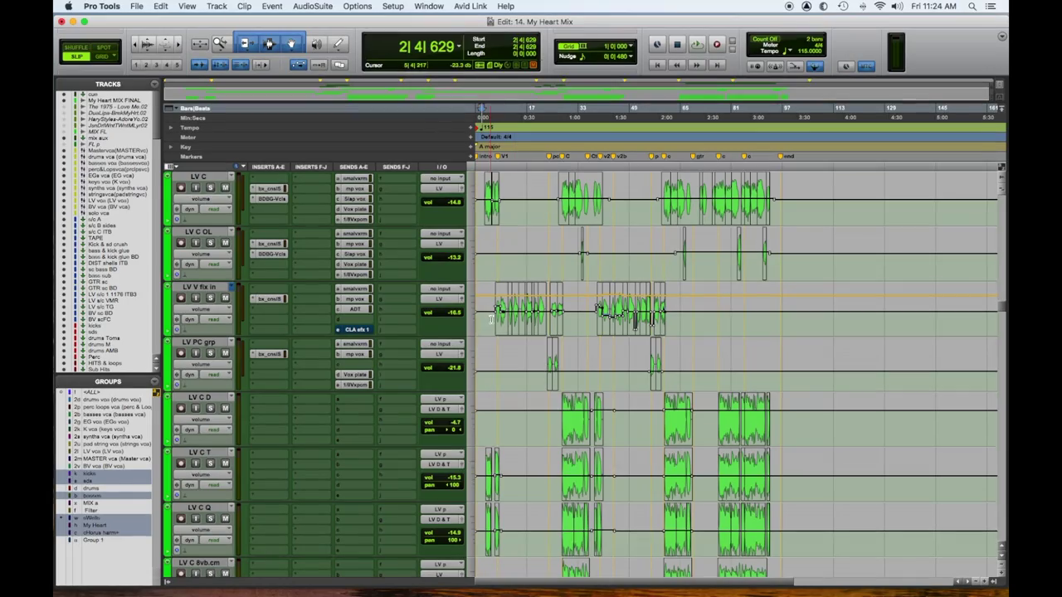
click(494, 319)
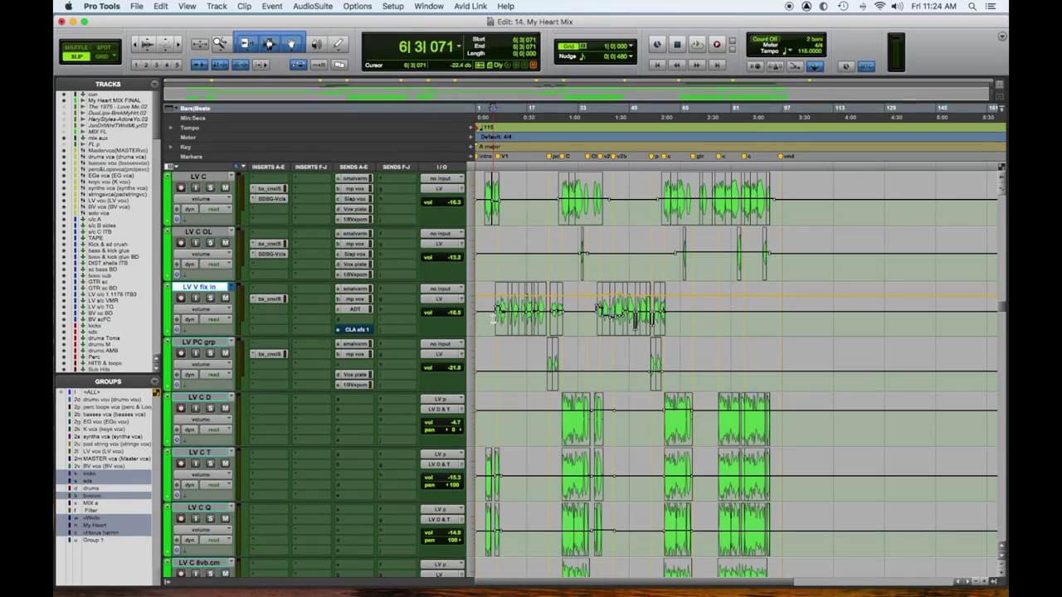
key(space)
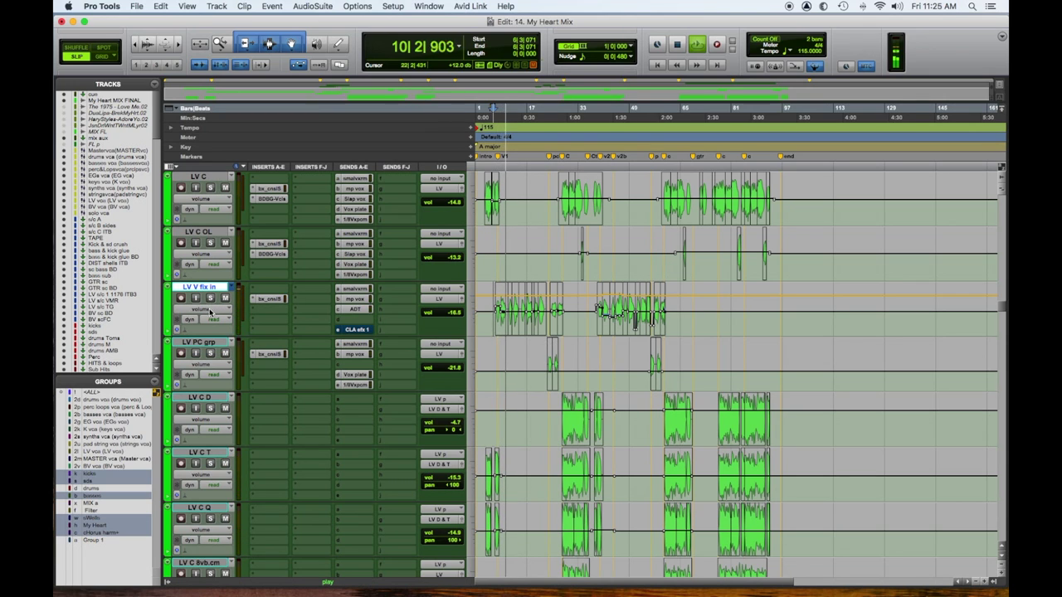
Step: Show the LV aux track during playback and examine which of its parameters can be displayed as automation
scroll(307, 338, down, 10)
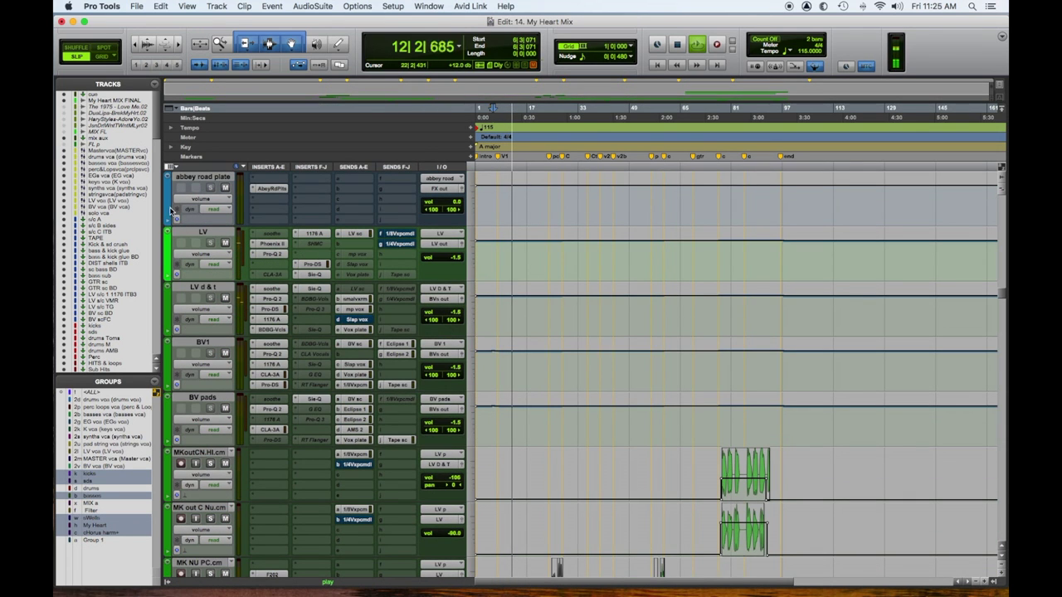
click(222, 253)
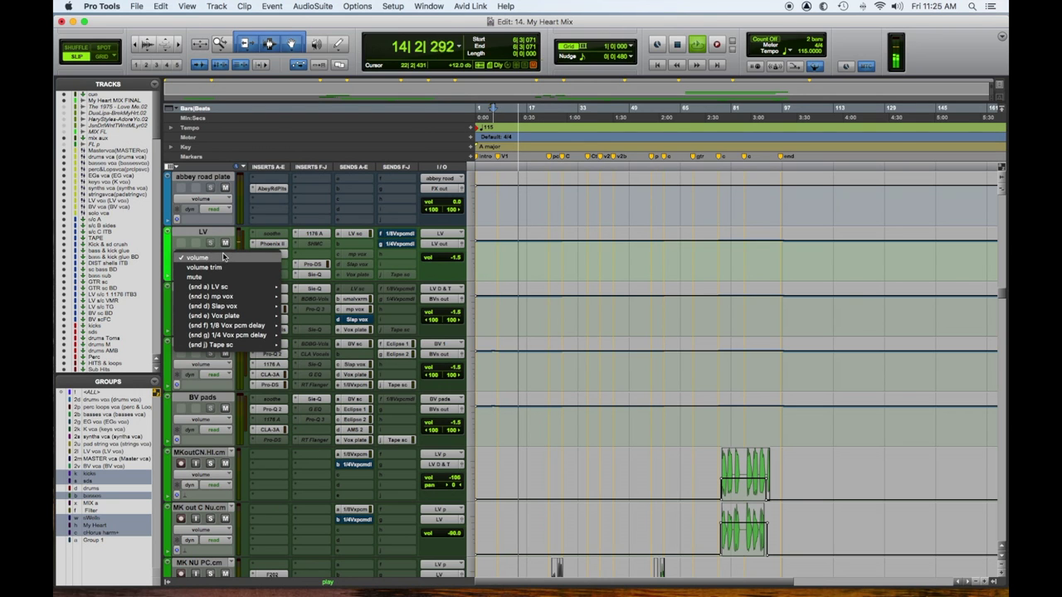
click(223, 255)
click(222, 256)
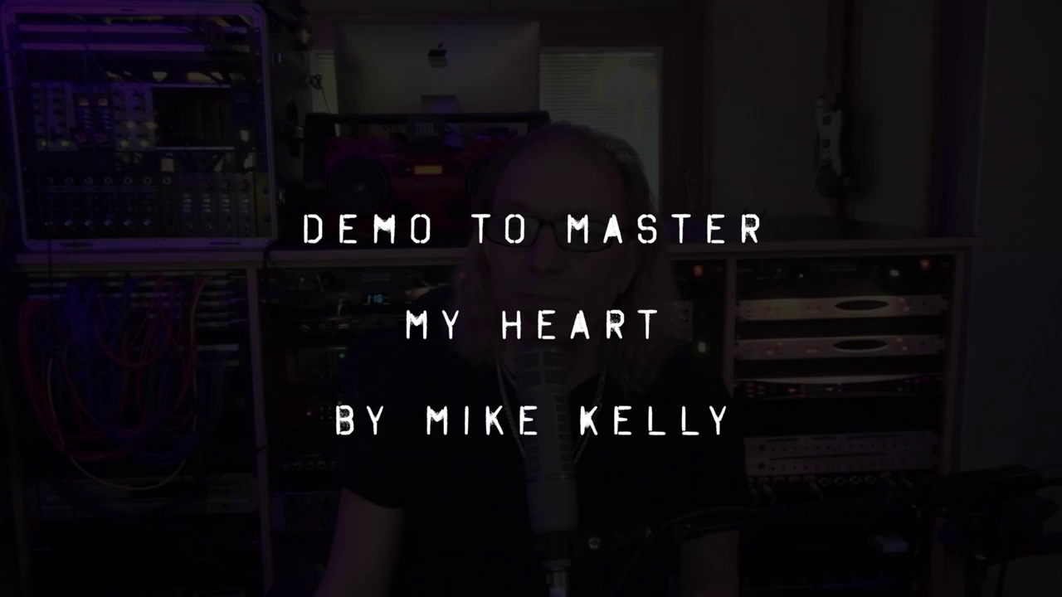